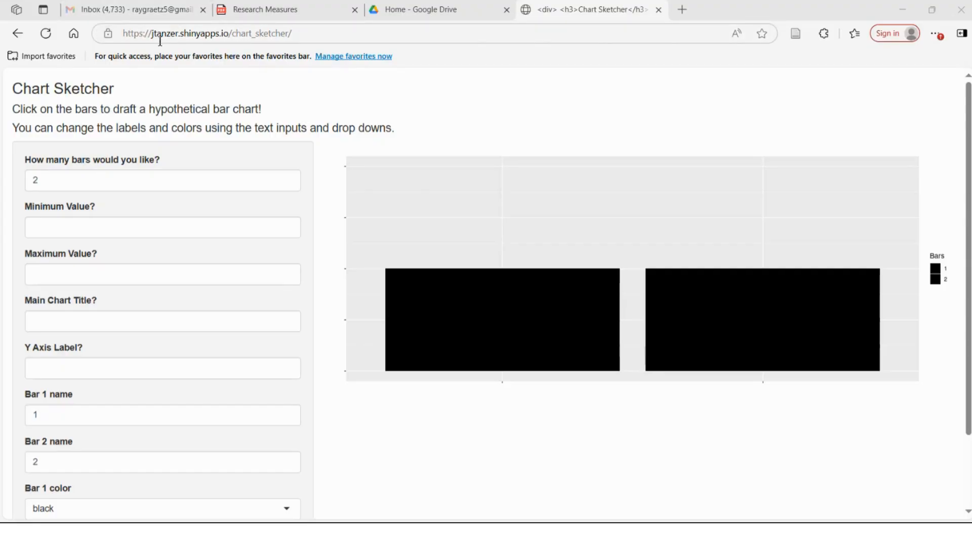
pyautogui.click(238, 37)
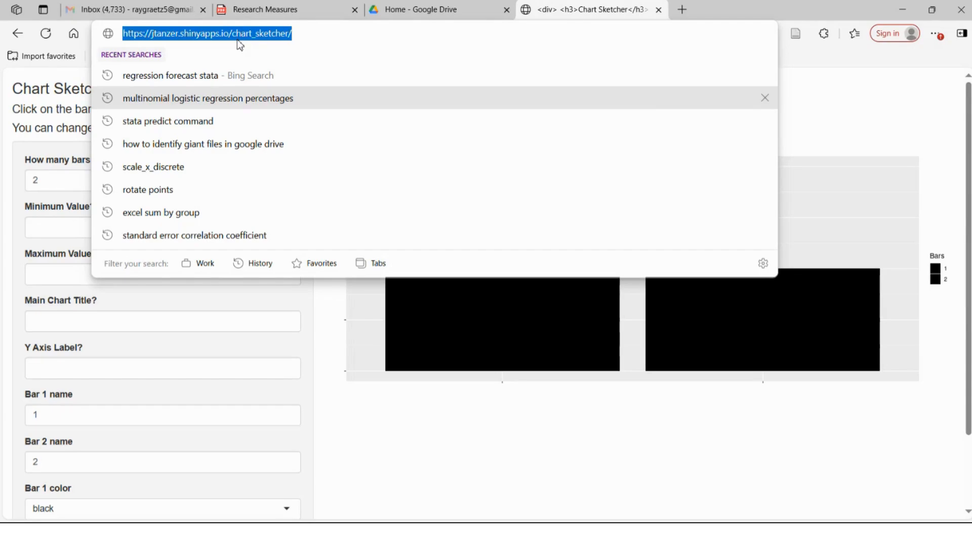
pyautogui.click(524, 458)
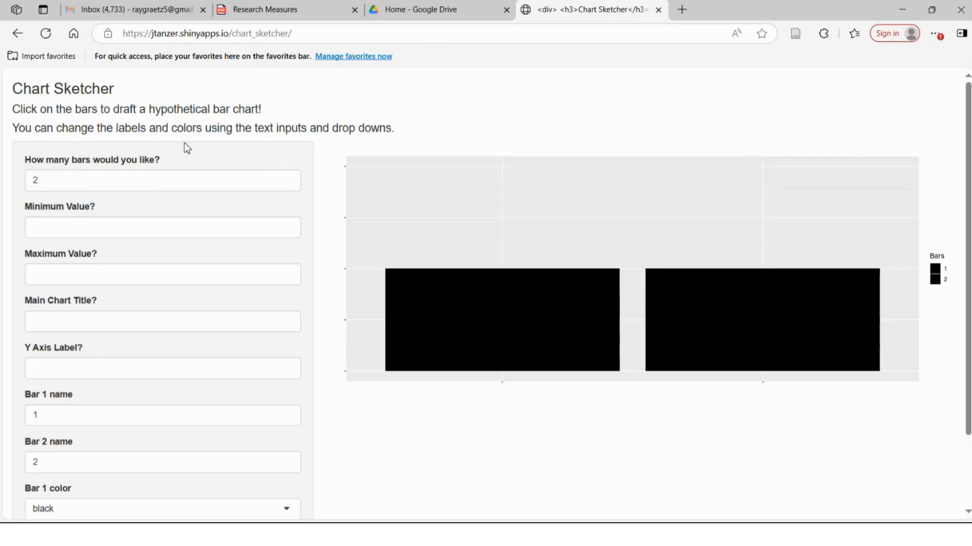
pyautogui.scroll(-2, 156, 223)
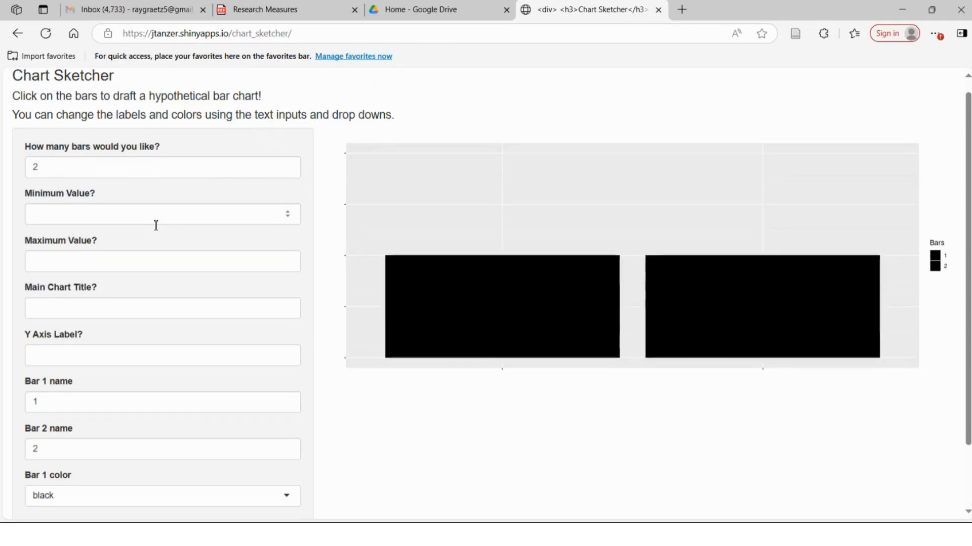
pyautogui.scroll(2, 155, 225)
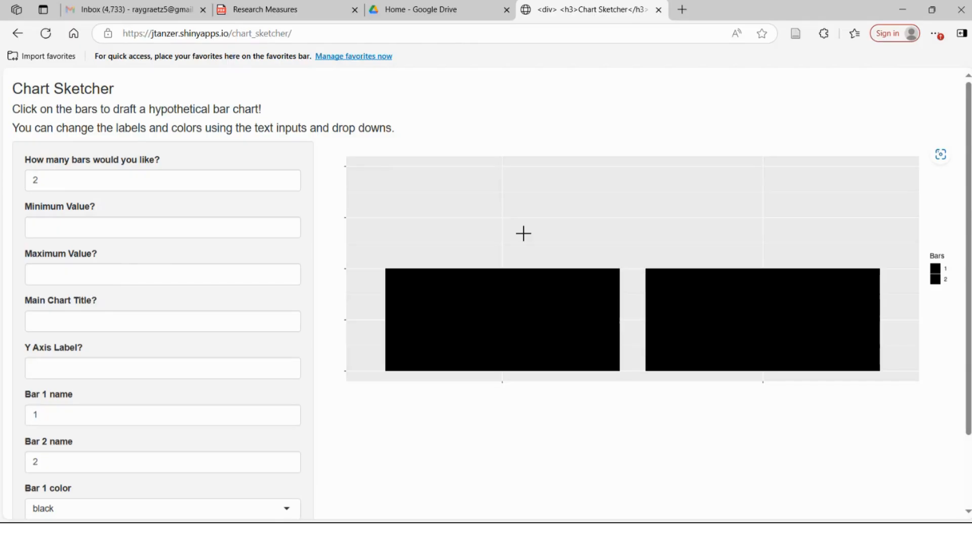
# - Try out bar heights by raising and lowering both bars to different levels in the chart
pyautogui.click(503, 192)
pyautogui.click(496, 262)
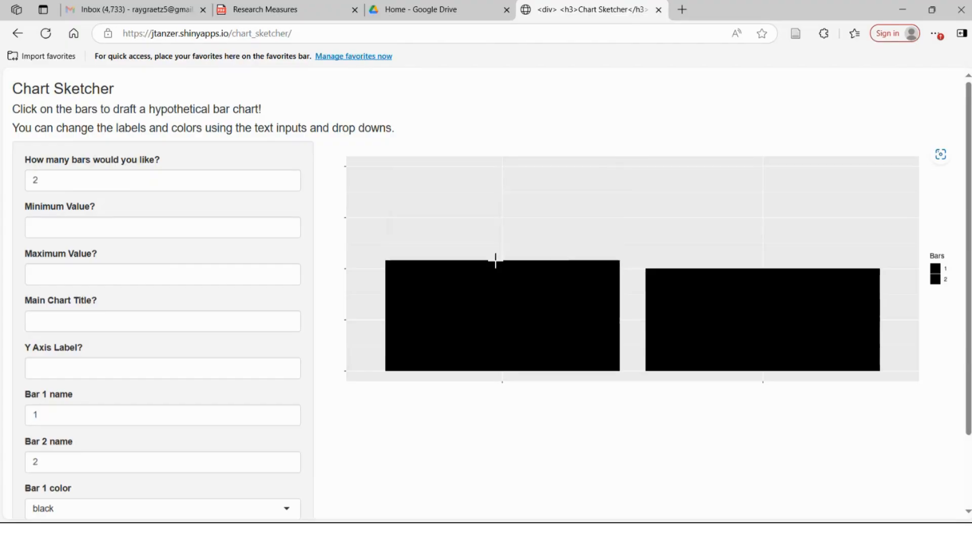
pyautogui.click(512, 309)
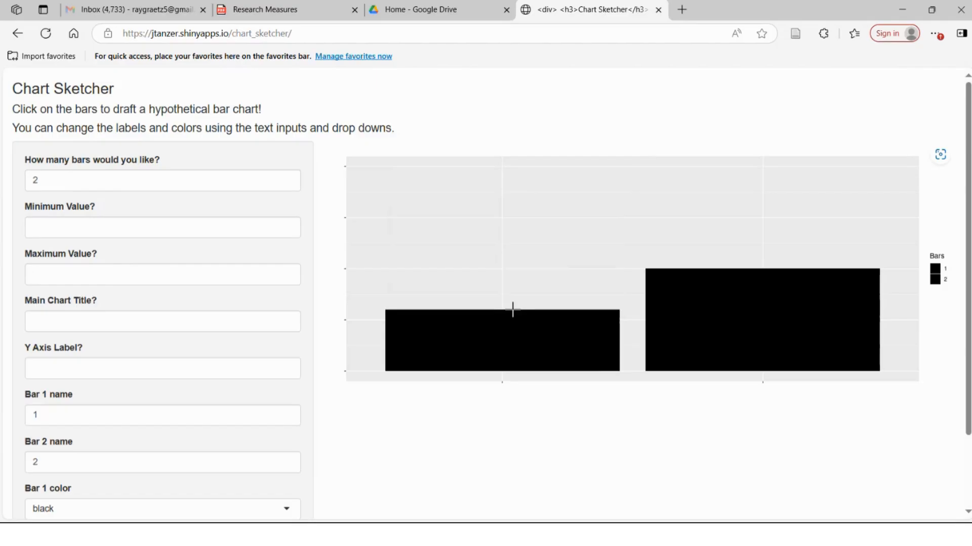
pyautogui.click(501, 175)
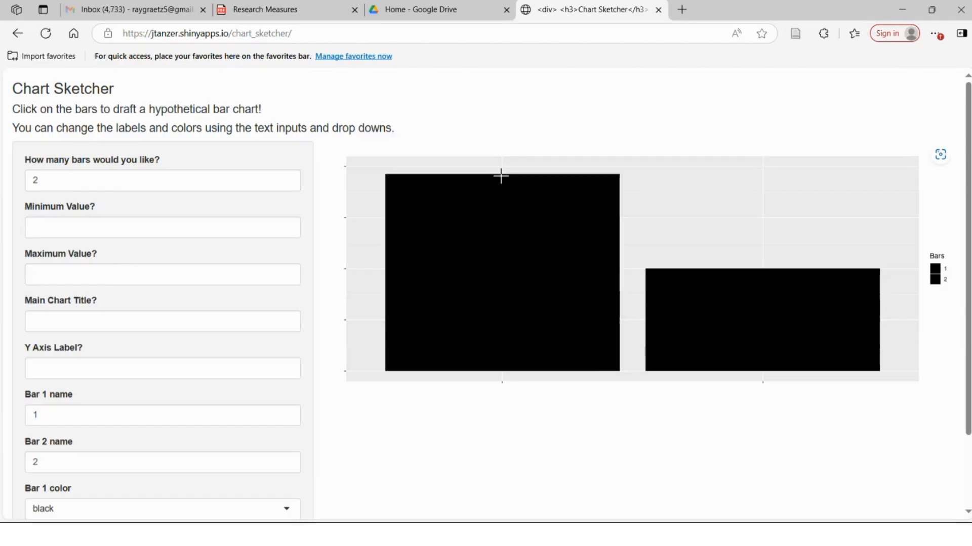
pyautogui.click(504, 330)
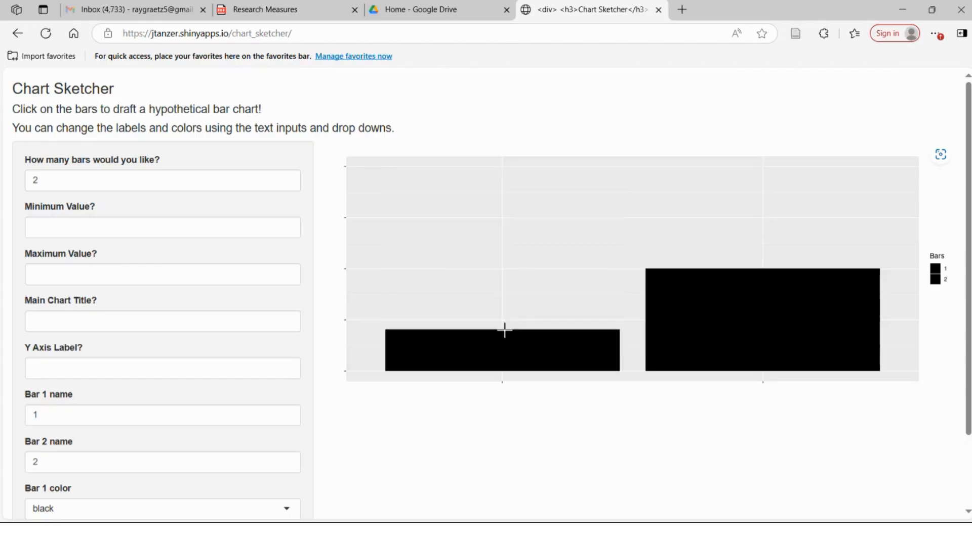
pyautogui.click(771, 238)
pyautogui.click(769, 299)
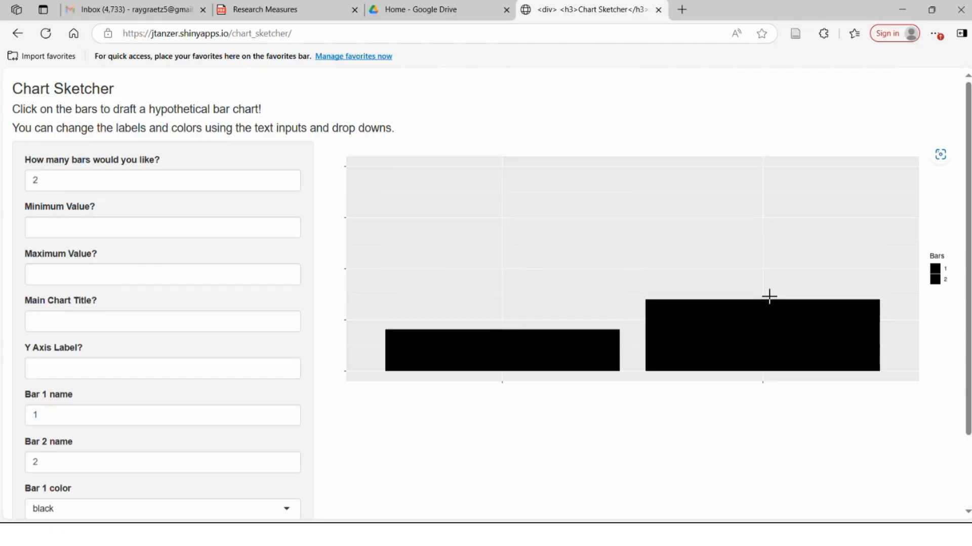
pyautogui.click(765, 196)
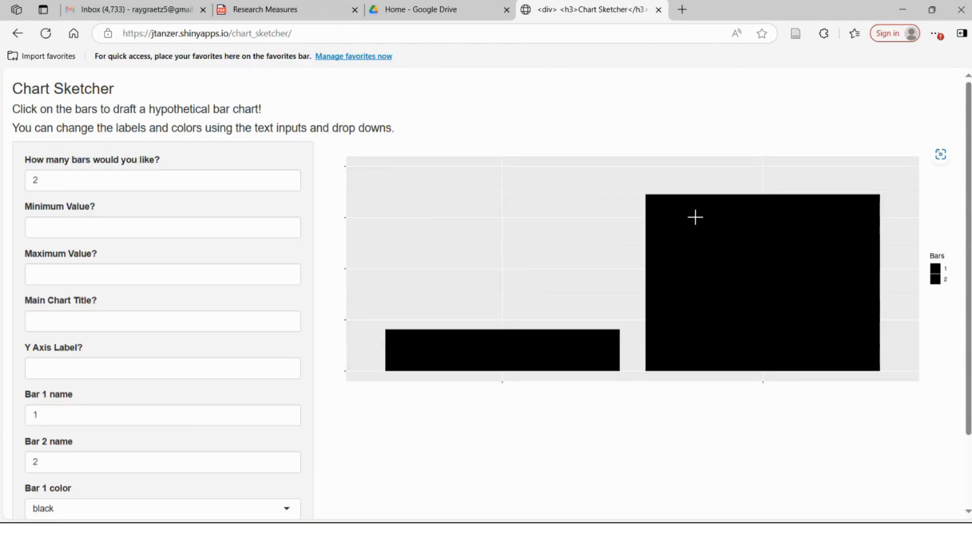
# - Lower the first bar slightly and raise the second bar close to the top of the chart
pyautogui.click(506, 338)
pyautogui.click(507, 302)
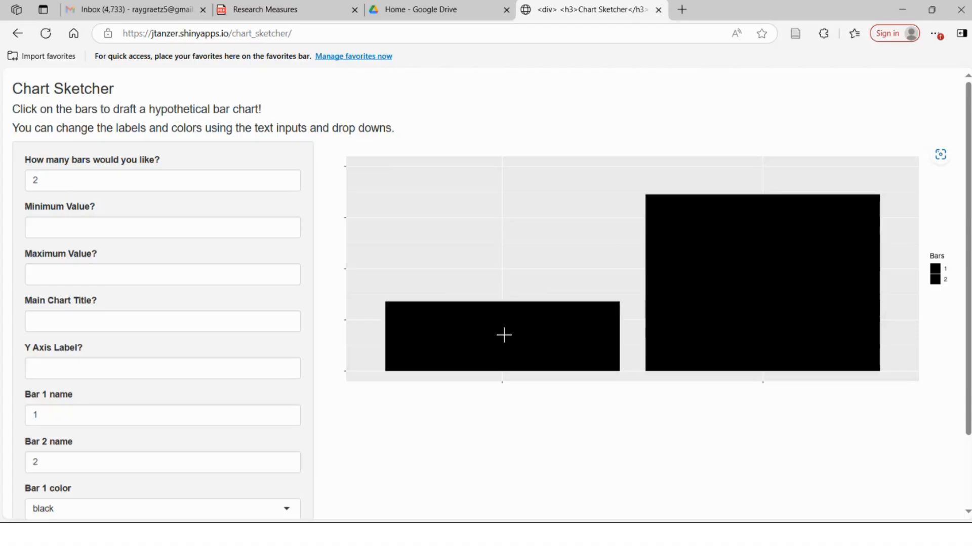
pyautogui.click(504, 334)
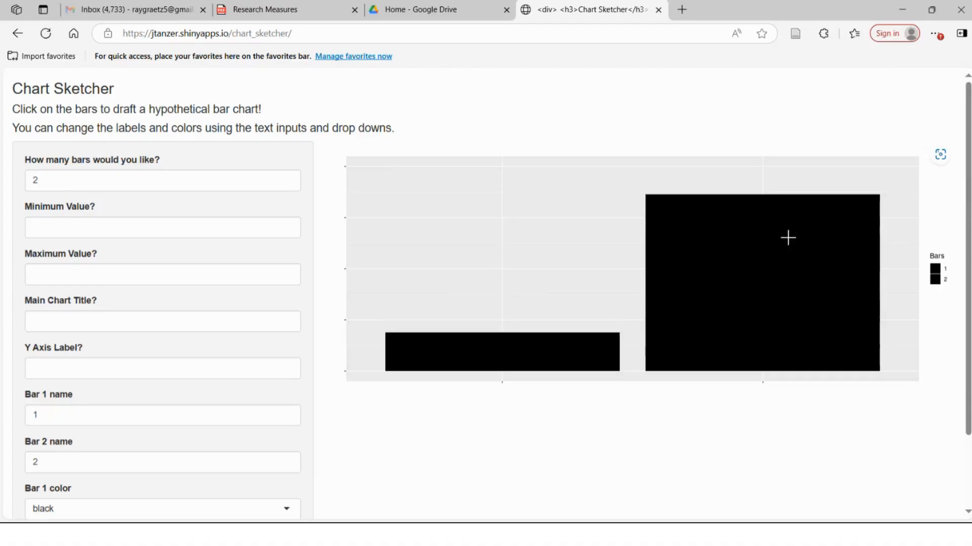
pyautogui.click(775, 206)
pyautogui.click(765, 186)
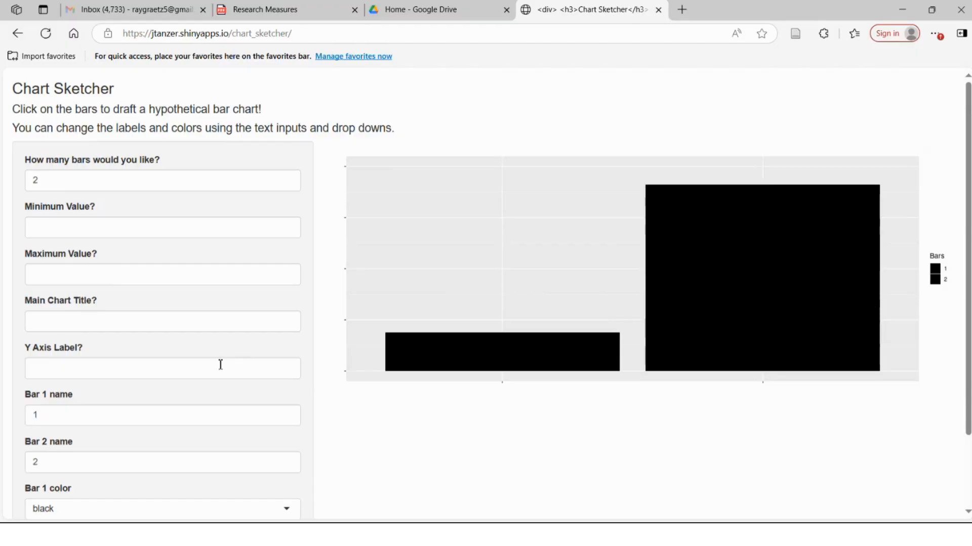
# - Rename the first bar as Placebo
pyautogui.scroll(-1, 219, 365)
pyautogui.click(62, 384)
pyautogui.doubleClick(62, 383)
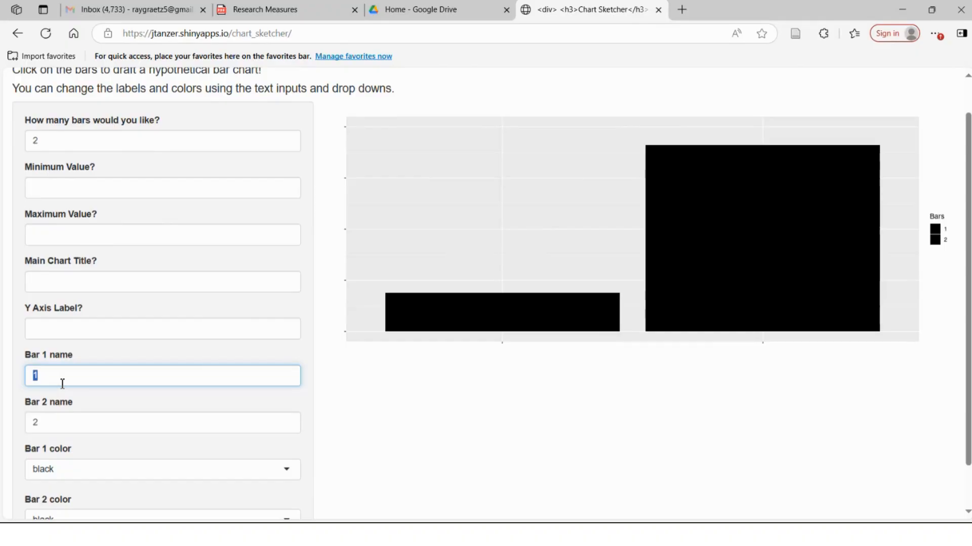
pyautogui.write('Placebo')
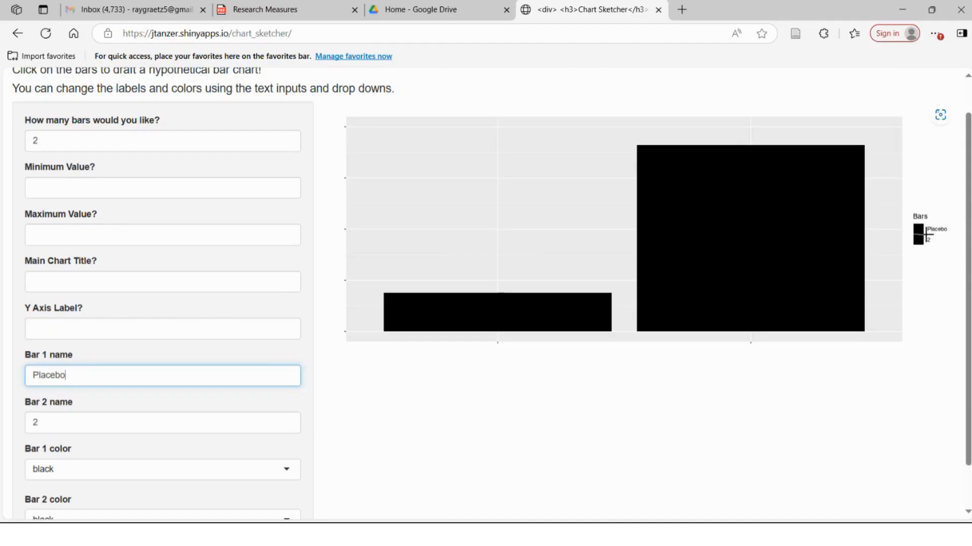
# - Rename the second bar as Experimental
pyautogui.doubleClick(100, 417)
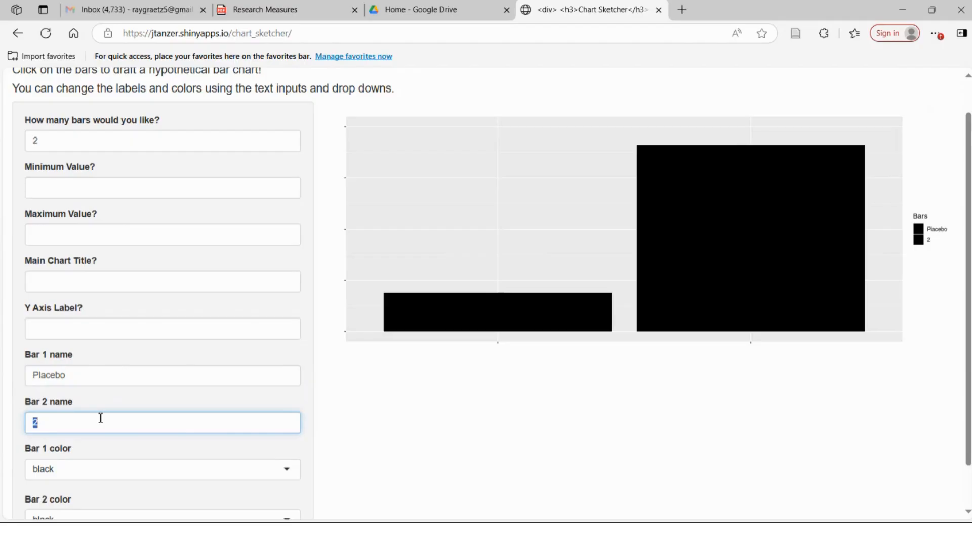
pyautogui.write('Experimental')
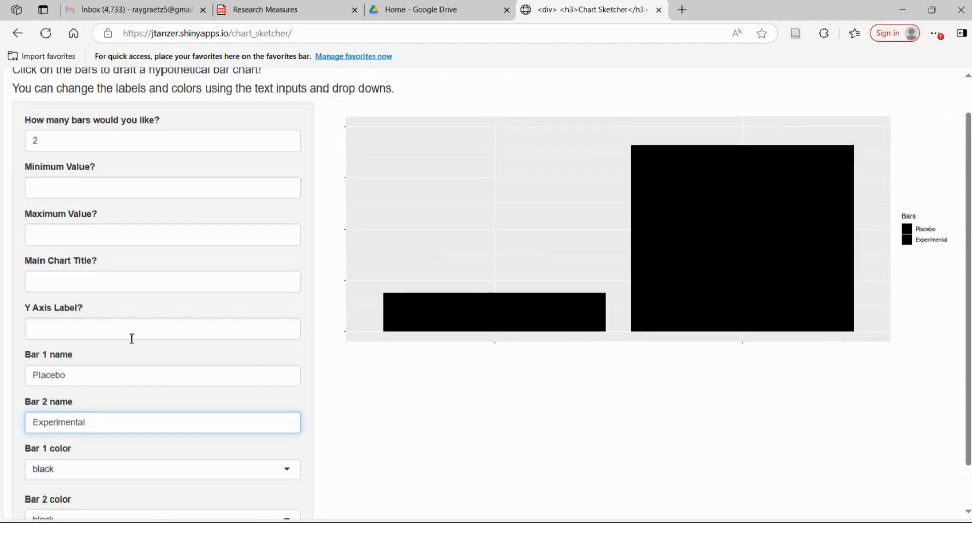
pyautogui.scroll(-2, 130, 338)
pyautogui.scroll(1, 132, 339)
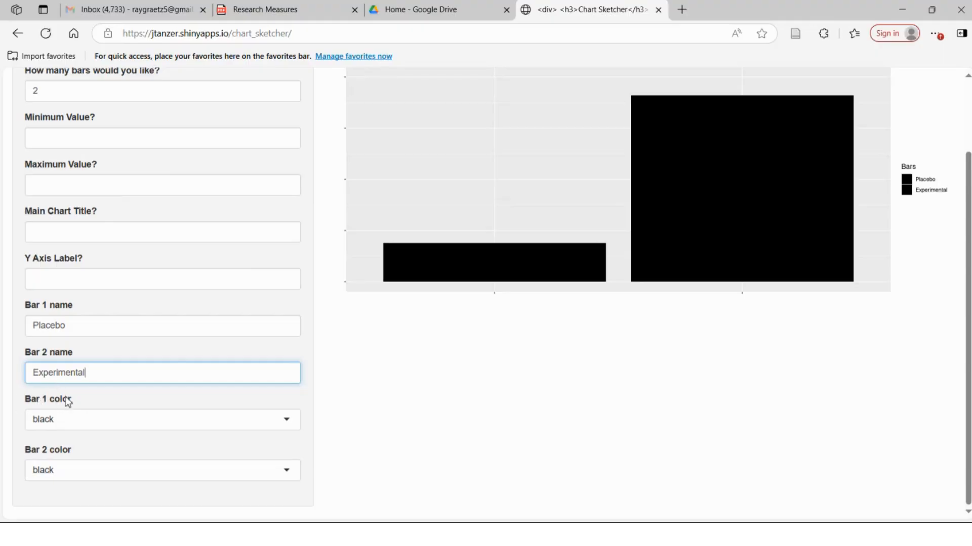
# - Set the Placebo bar color to red and the Experimental bar color to blue
pyautogui.click(124, 425)
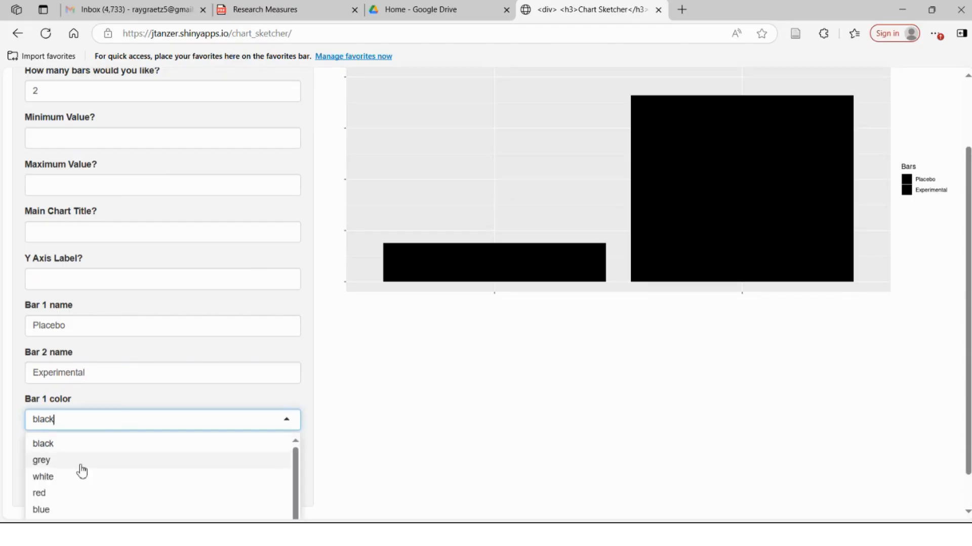
pyautogui.click(70, 494)
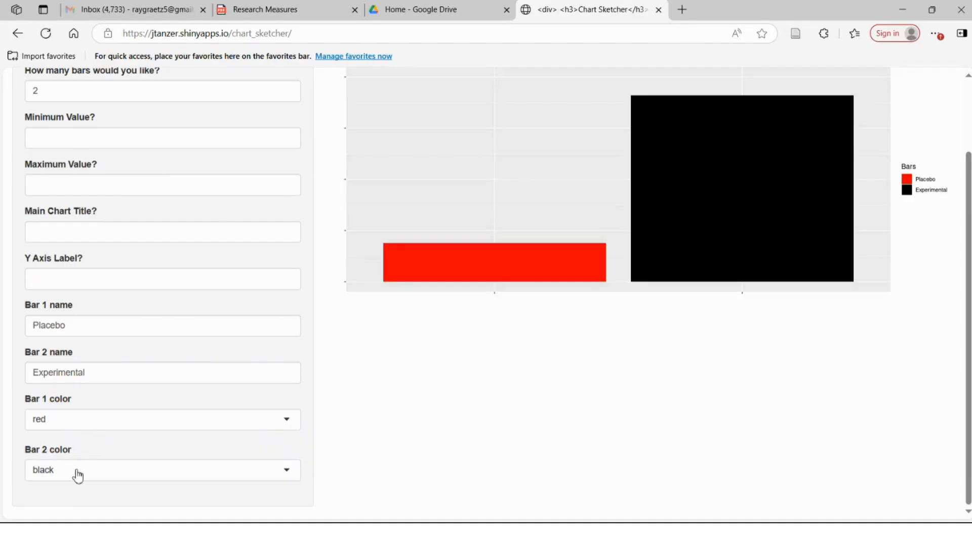
pyautogui.click(78, 470)
pyautogui.scroll(-2, 78, 471)
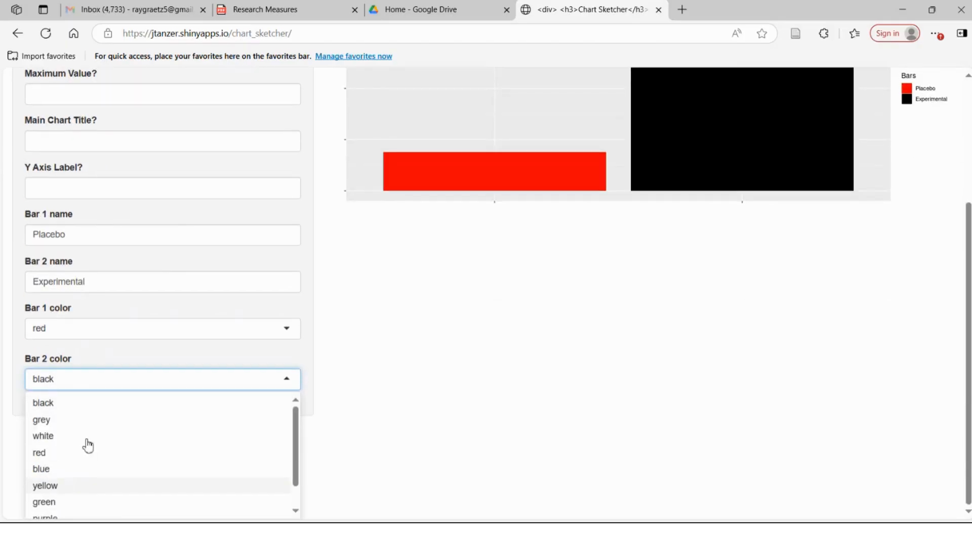
pyautogui.click(75, 474)
pyautogui.scroll(3, 397, 417)
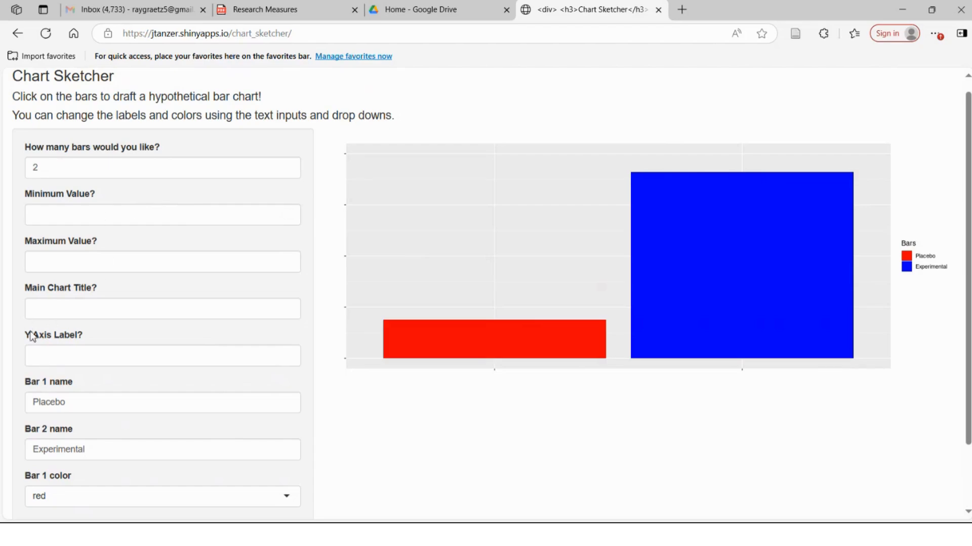
# - Set the Y axis label to "Treated (%)"
pyautogui.tripleClick(76, 341)
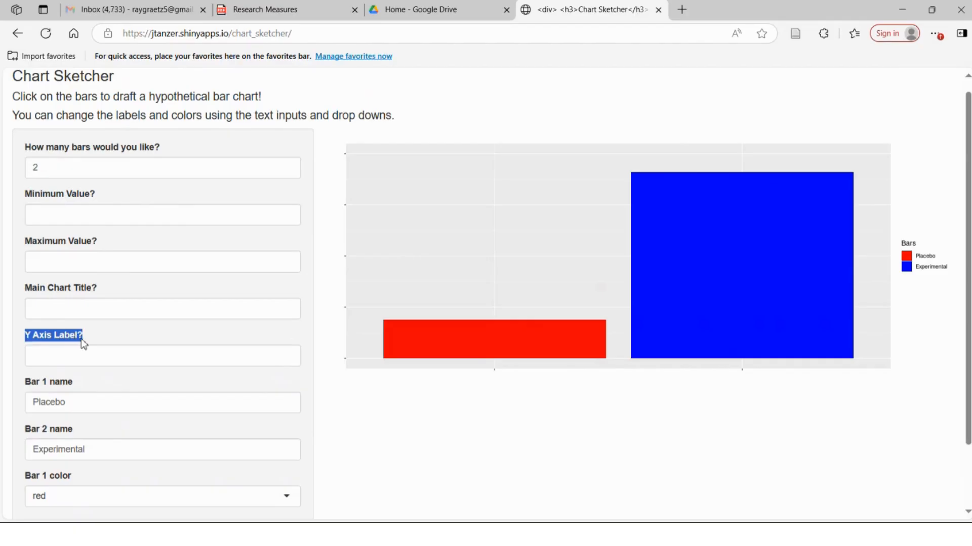
pyautogui.click(68, 360)
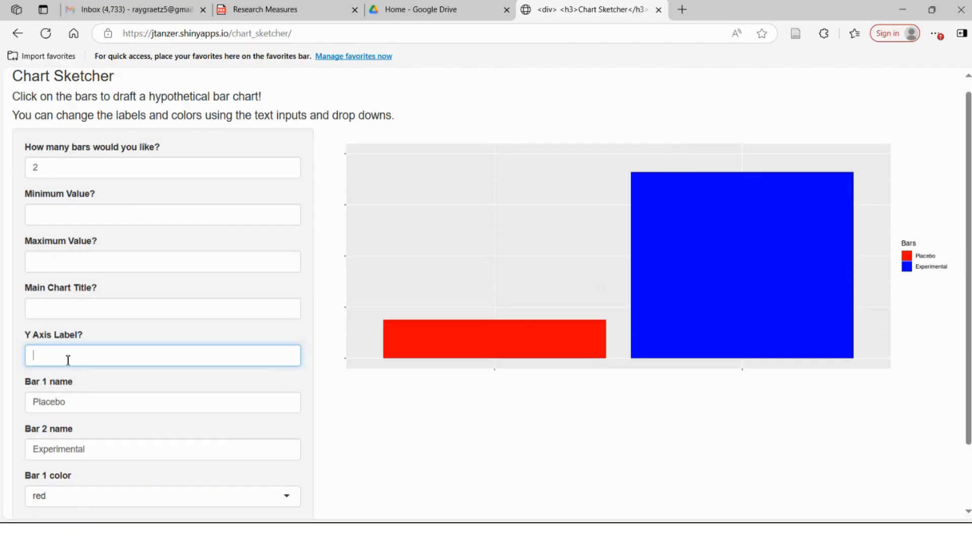
pyautogui.write('Treated (%)')
# - Set the chart's minimum value to 0 and maximum value to 100
pyautogui.click(60, 215)
pyautogui.write('0')
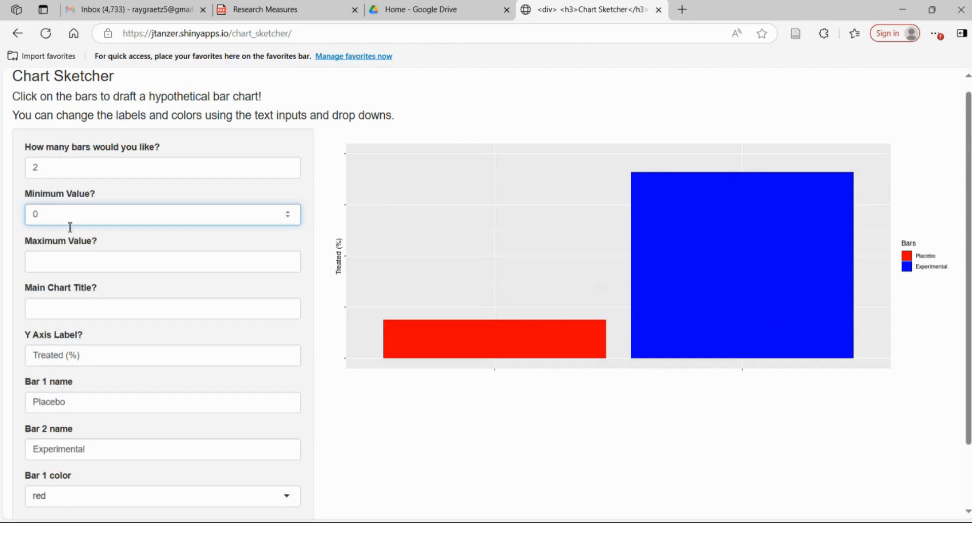
pyautogui.click(76, 266)
pyautogui.write('100')
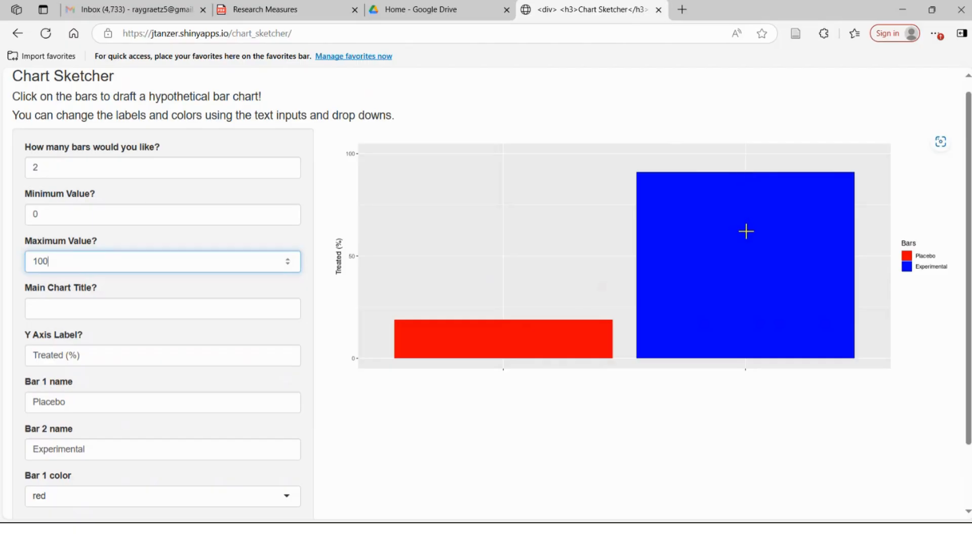
# - Try several heights for the Experimental and Placebo bars on the 0 to 100 scale
pyautogui.click(746, 233)
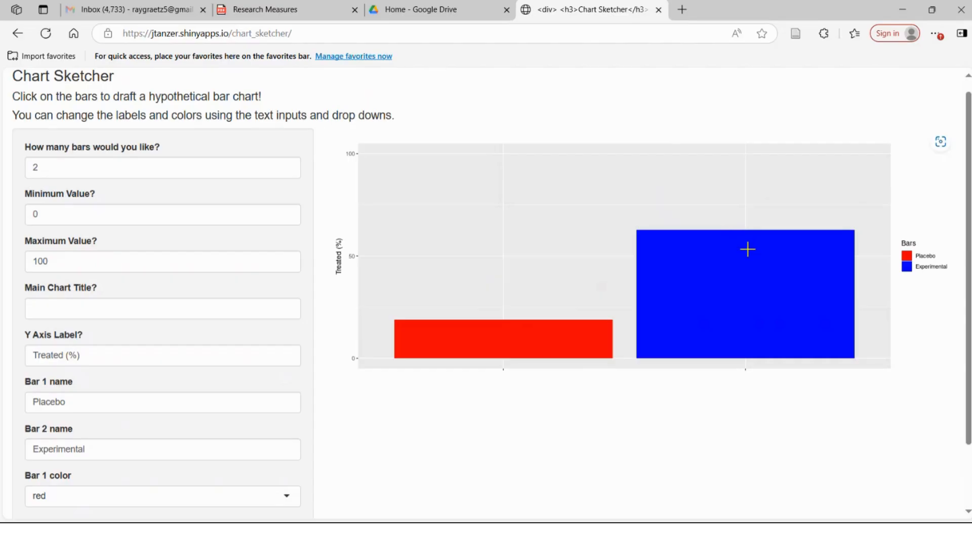
pyautogui.click(747, 252)
pyautogui.click(747, 257)
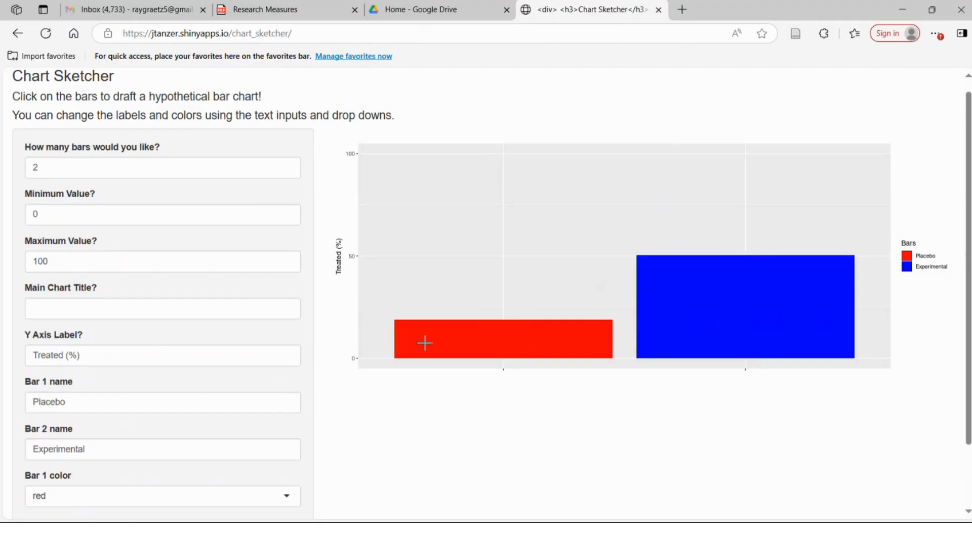
pyautogui.click(506, 355)
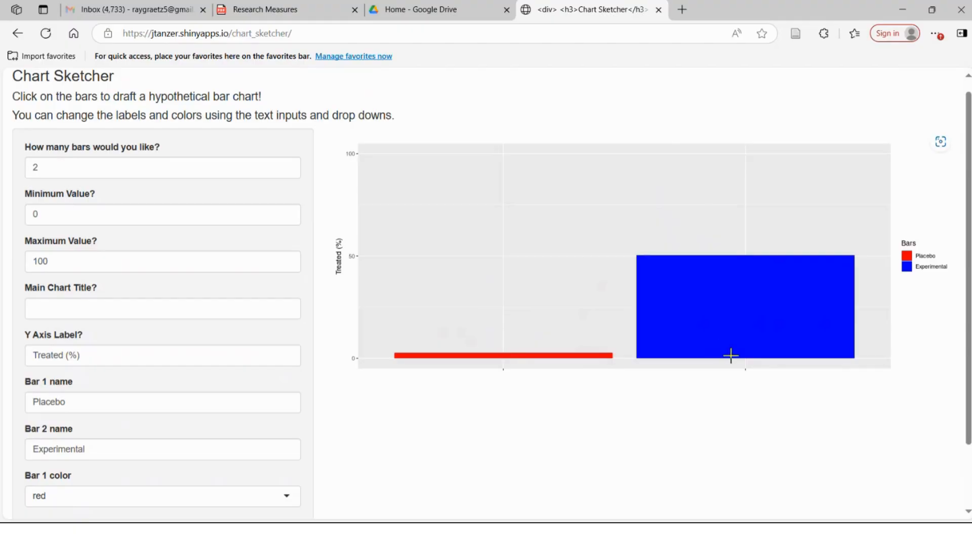
pyautogui.click(747, 342)
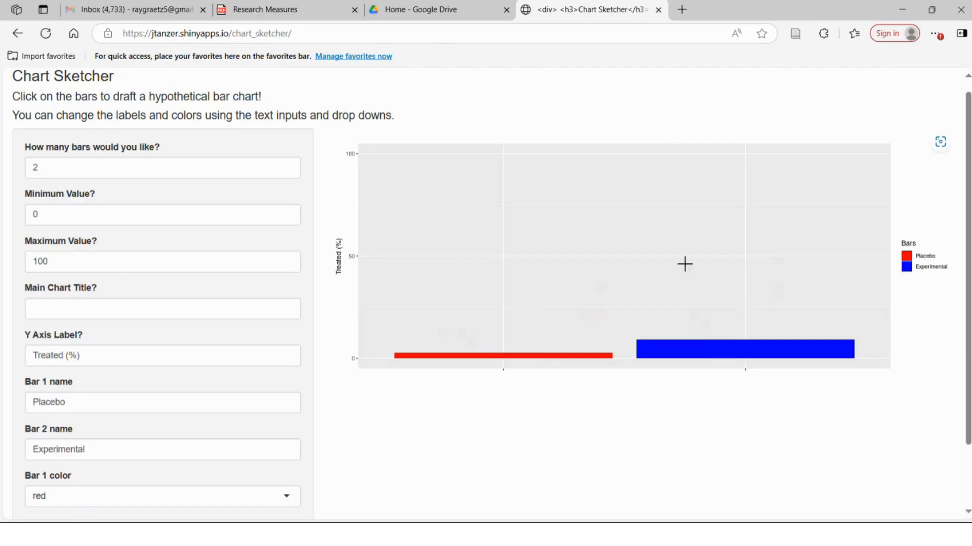
pyautogui.click(746, 209)
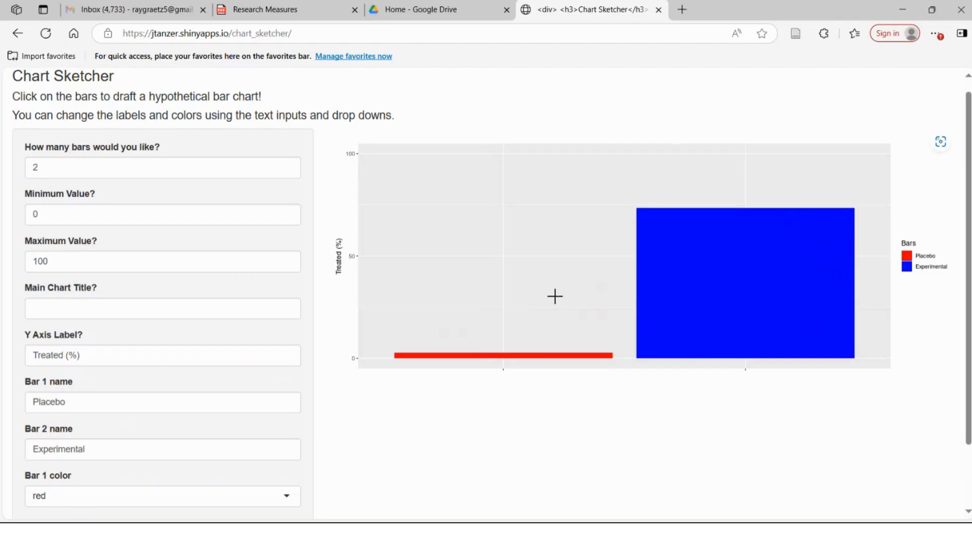
# - Set the Placebo bar to about 10 and the Experimental bar to about 85 on the scale
pyautogui.click(504, 338)
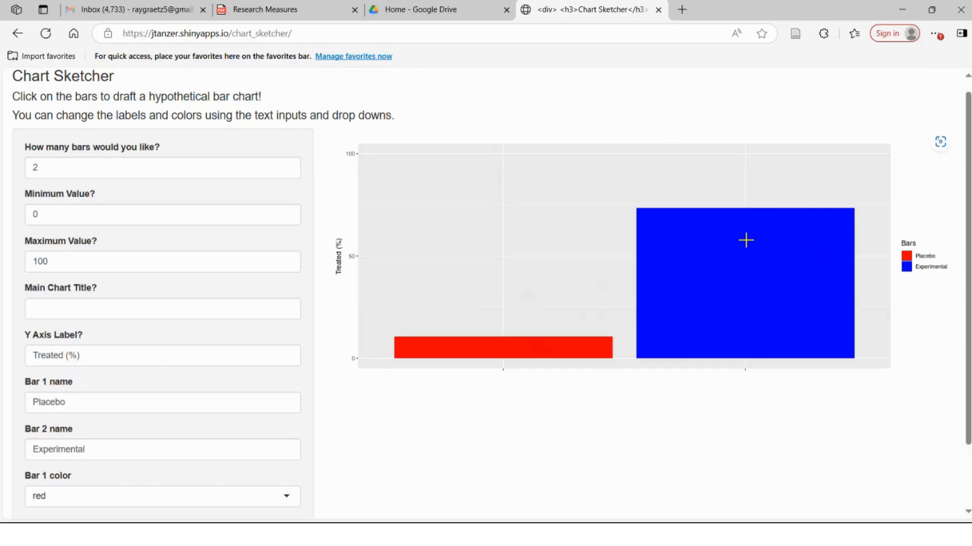
pyautogui.click(752, 219)
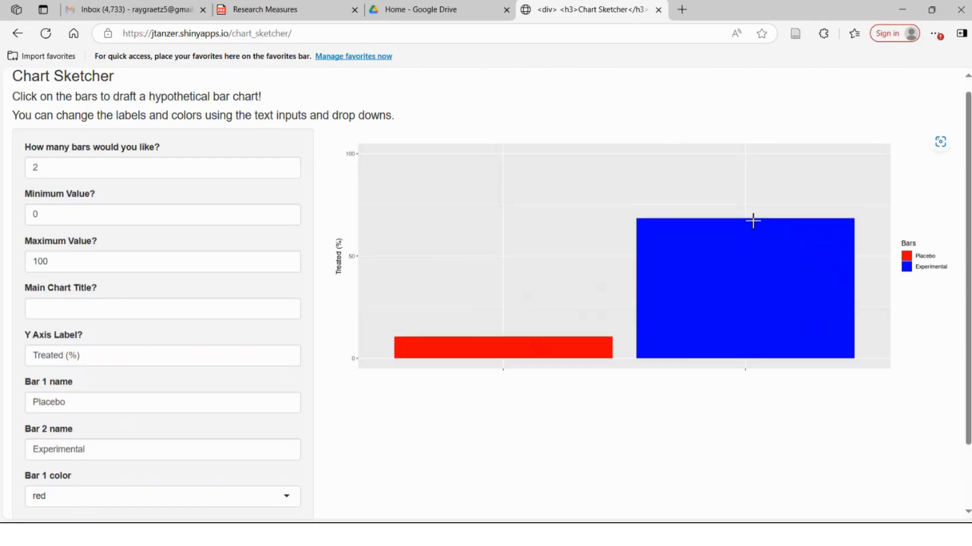
pyautogui.click(503, 338)
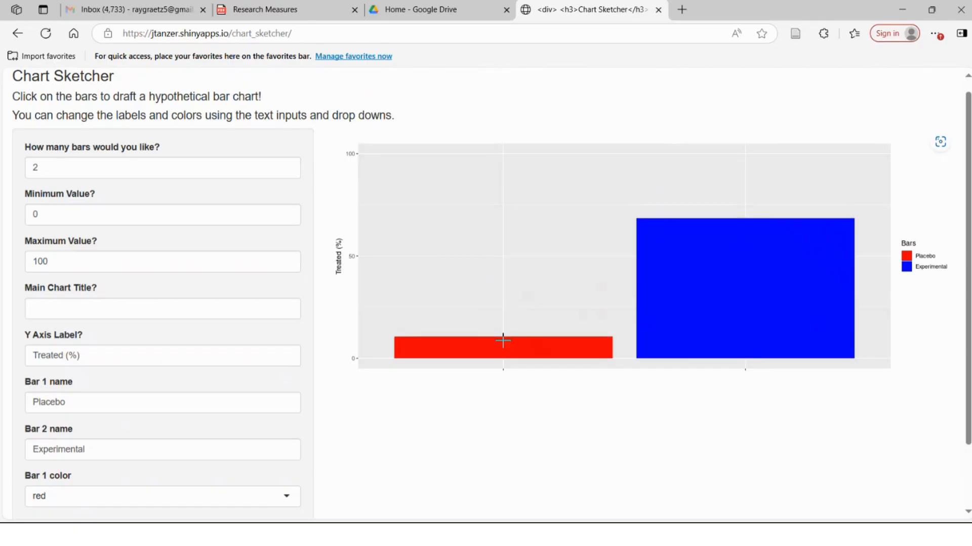
pyautogui.click(747, 187)
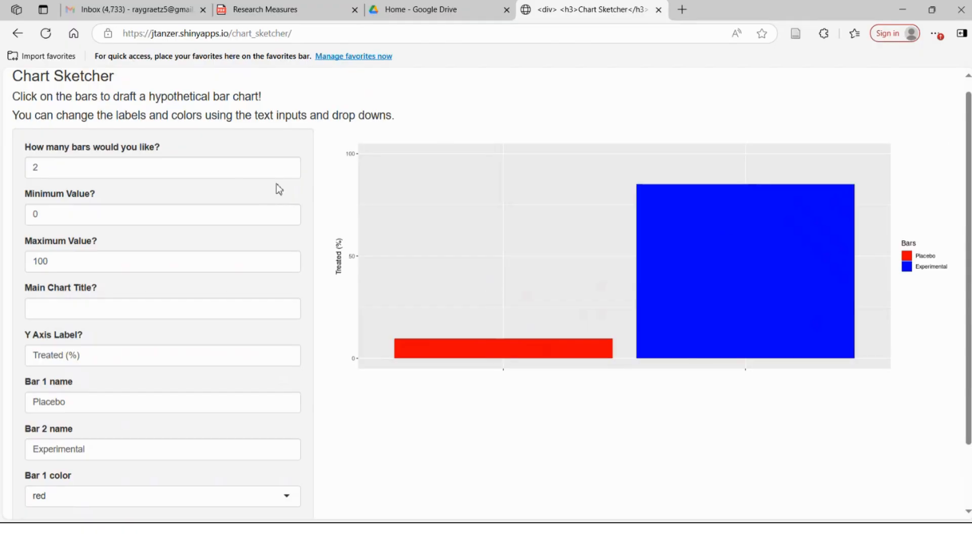
# - Set the number of bars to 4
pyautogui.click(30, 151)
pyautogui.click(68, 167)
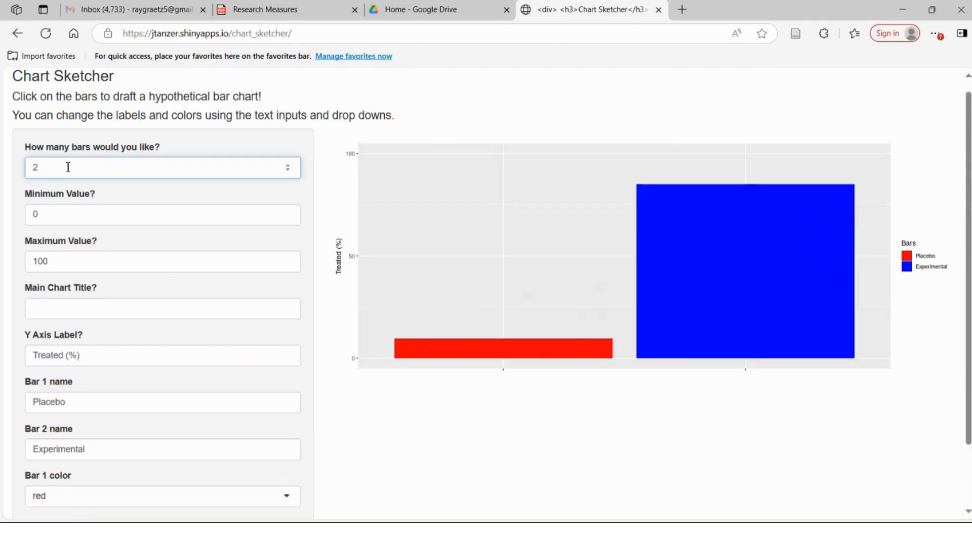
pyautogui.press('BackSpace')
pyautogui.write('4')
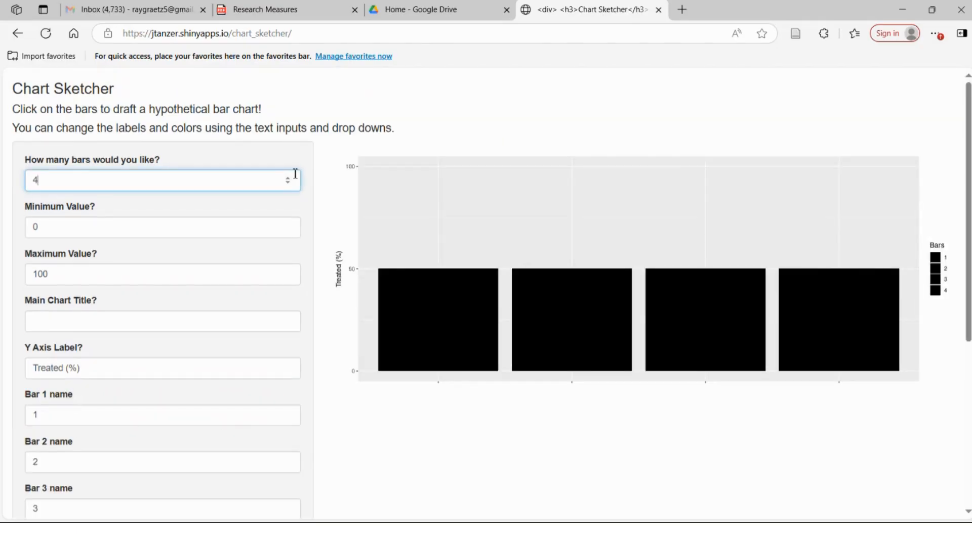
# - Clear the minimum and maximum value fields
pyautogui.click(104, 227)
pyautogui.press('BackSpace')
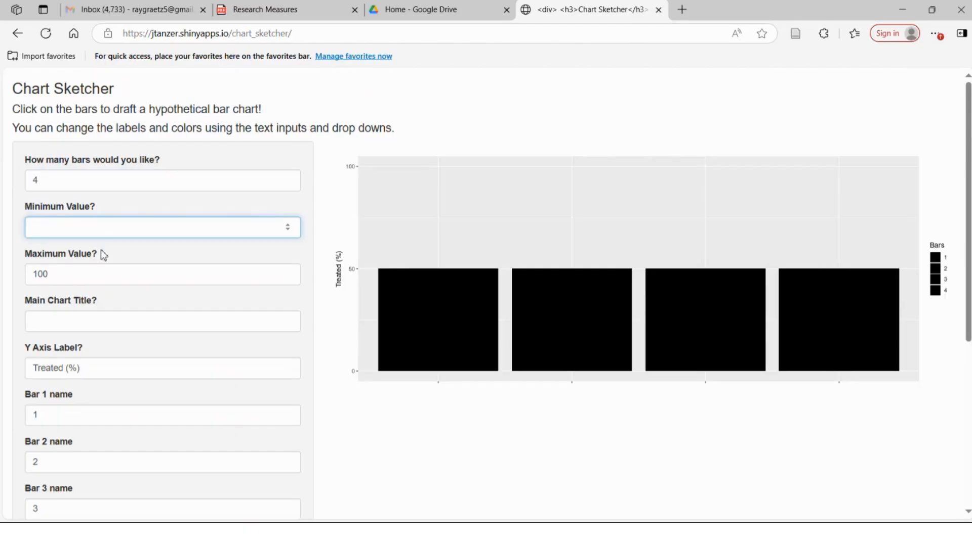
pyautogui.click(102, 278)
pyautogui.press('BackSpace')
pyautogui.press('BackSpace')
pyautogui.press('BackSpace')
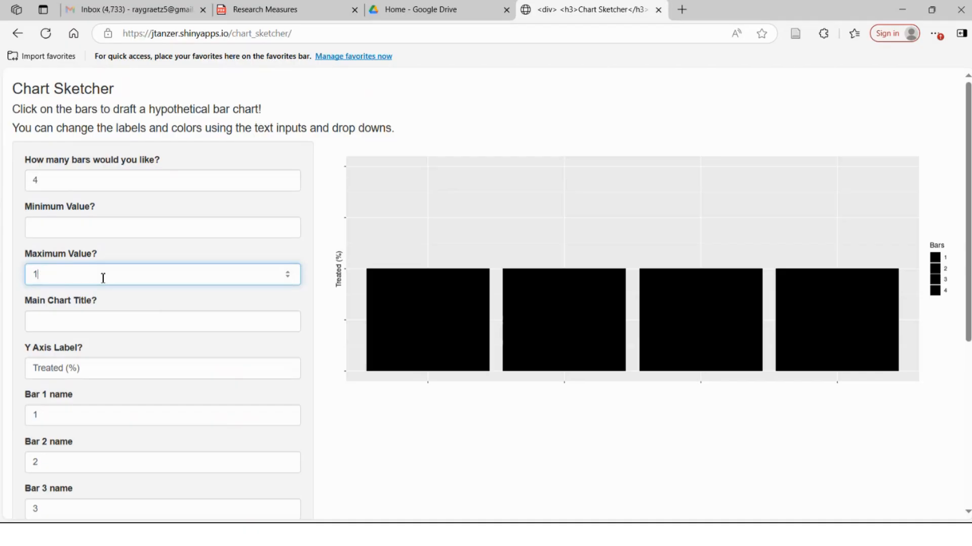
pyautogui.click(375, 439)
# - Clear the Y axis label
pyautogui.click(87, 372)
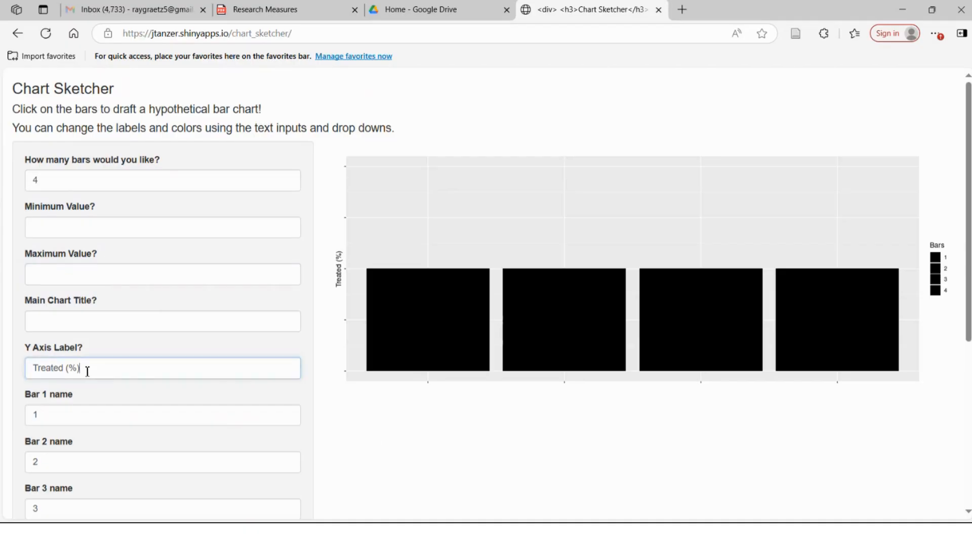
pyautogui.hotkey('ctrl', 'a')
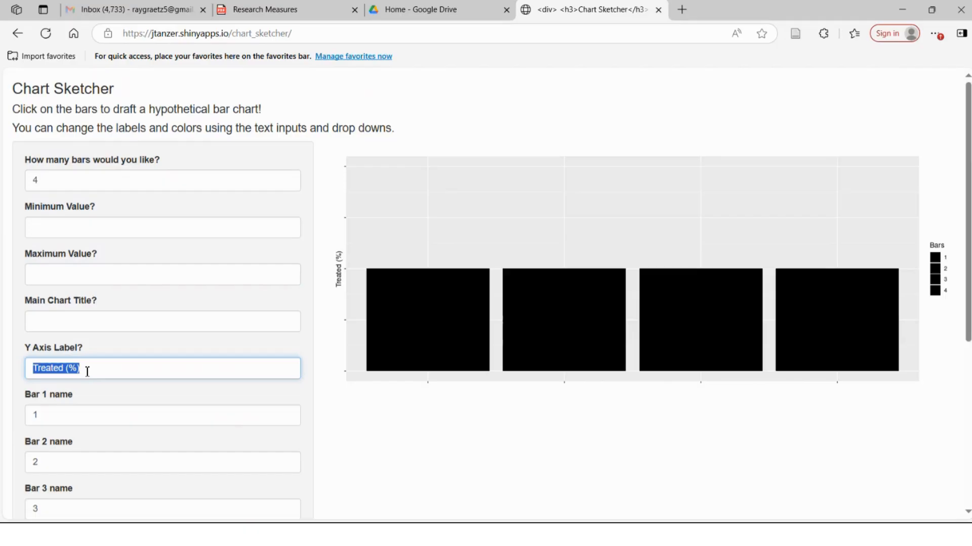
pyautogui.press('BackSpace')
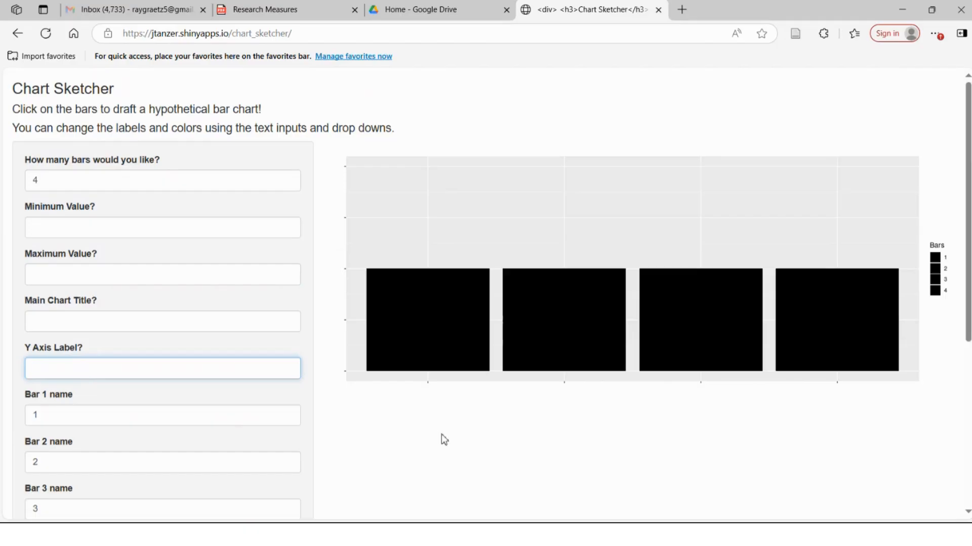
pyautogui.click(441, 435)
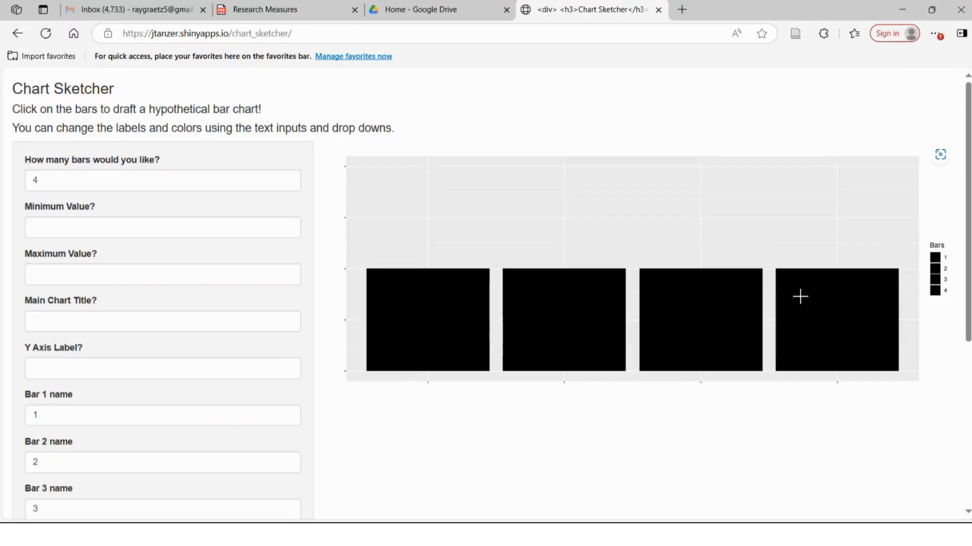
# - Rename bar 1 as "Treatment 1, Pre"
pyautogui.scroll(-2, 124, 328)
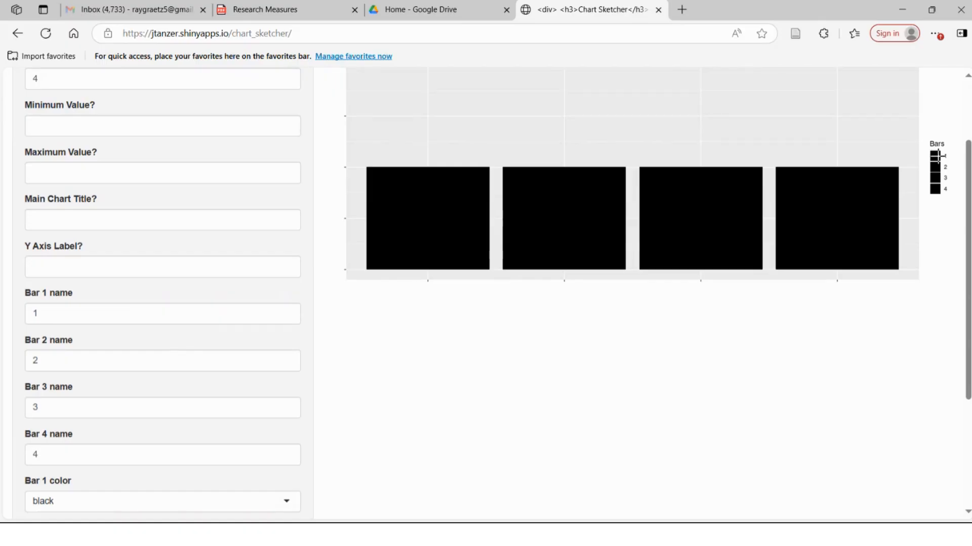
pyautogui.doubleClick(94, 319)
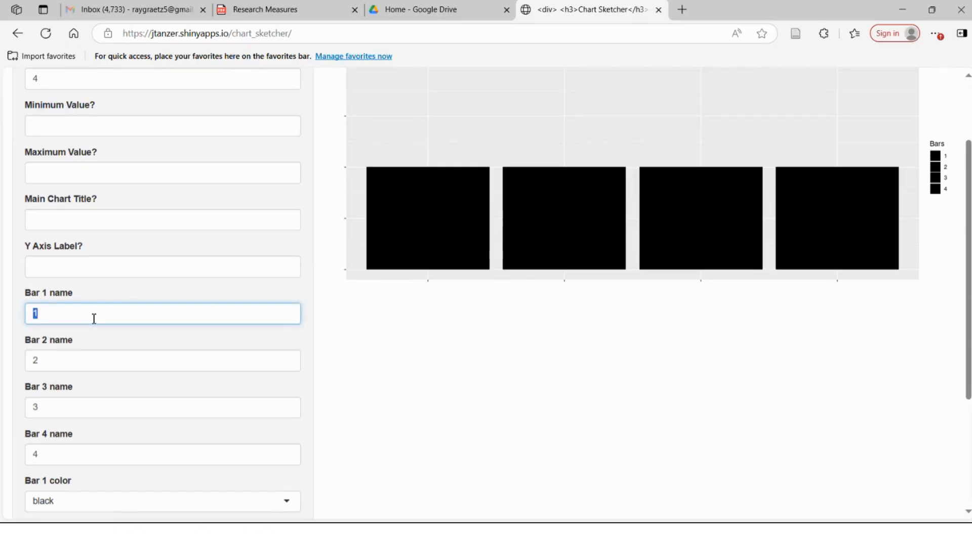
pyautogui.write('Treatment 1, Perw')
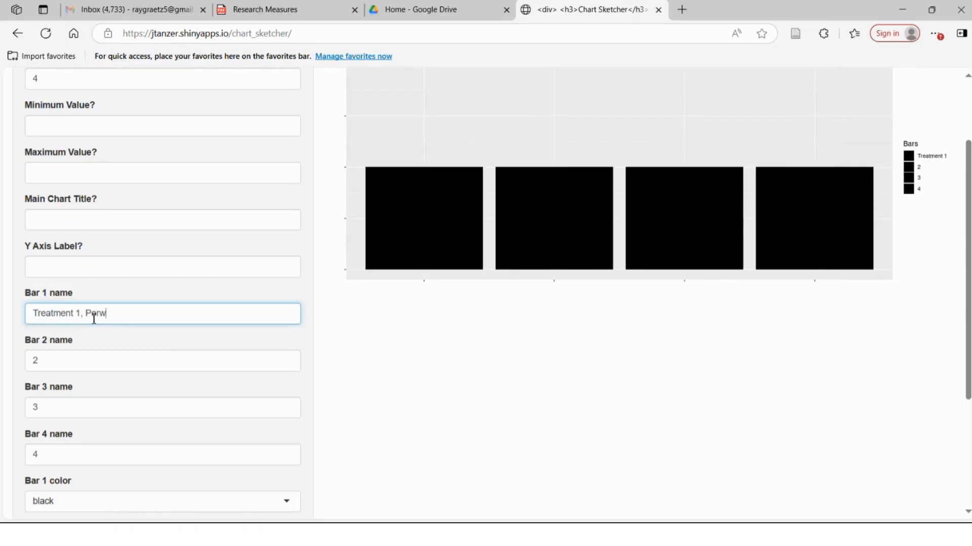
pyautogui.press('BackSpace')
pyautogui.press('BackSpace')
pyautogui.press('BackSpace')
pyautogui.write('re')
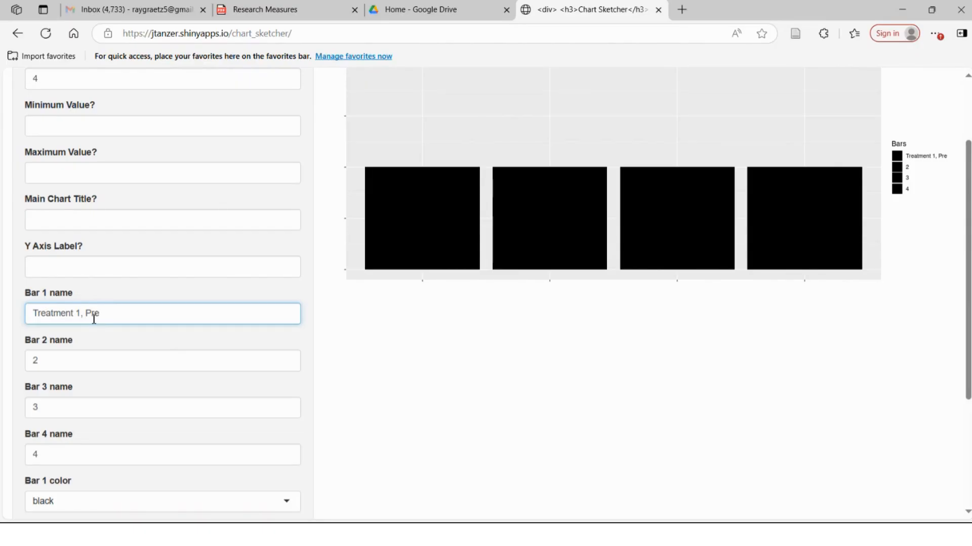
# - Rename bar 2 as "Treatment 1, Post"
pyautogui.doubleClick(77, 365)
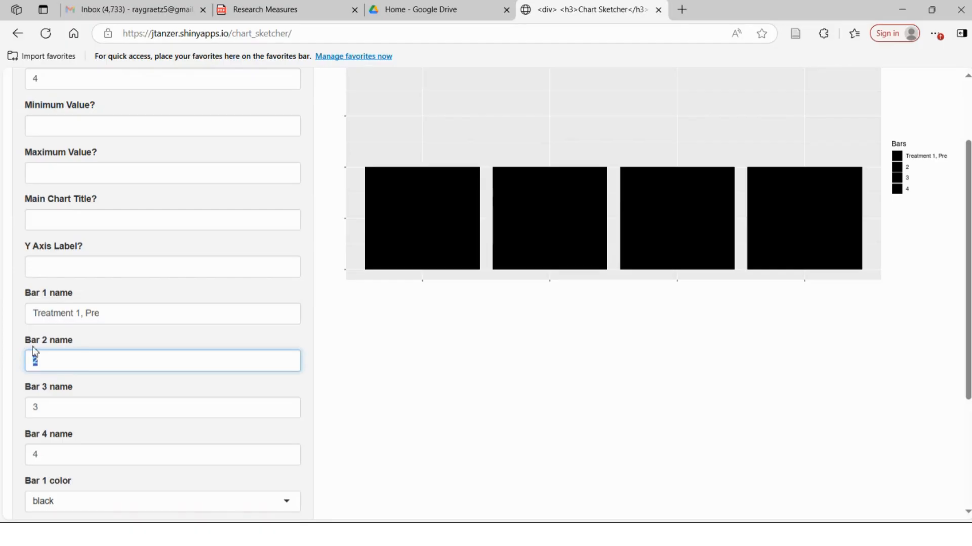
pyautogui.write('Treatment 1, Post')
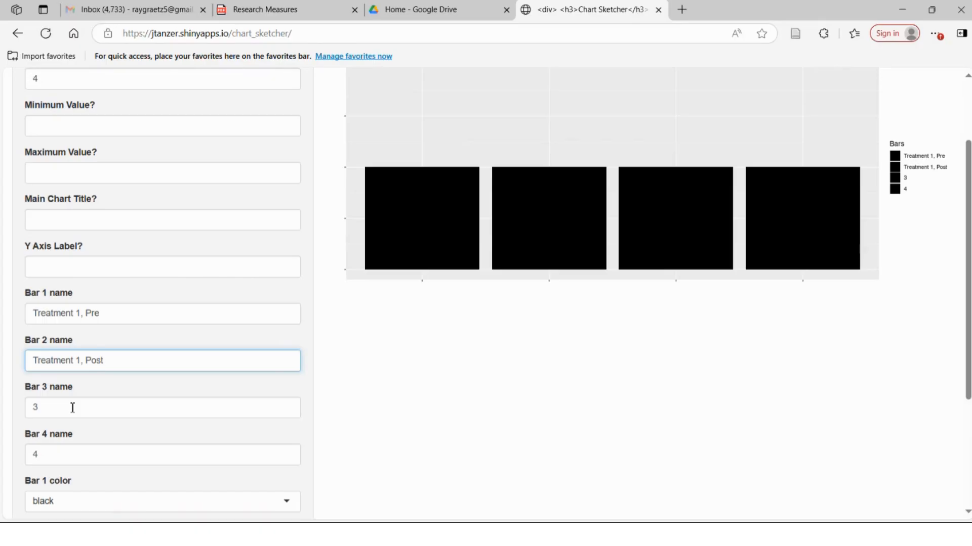
# - Rename bar 3 as "Treatment 2, Pre"
pyautogui.doubleClick(73, 408)
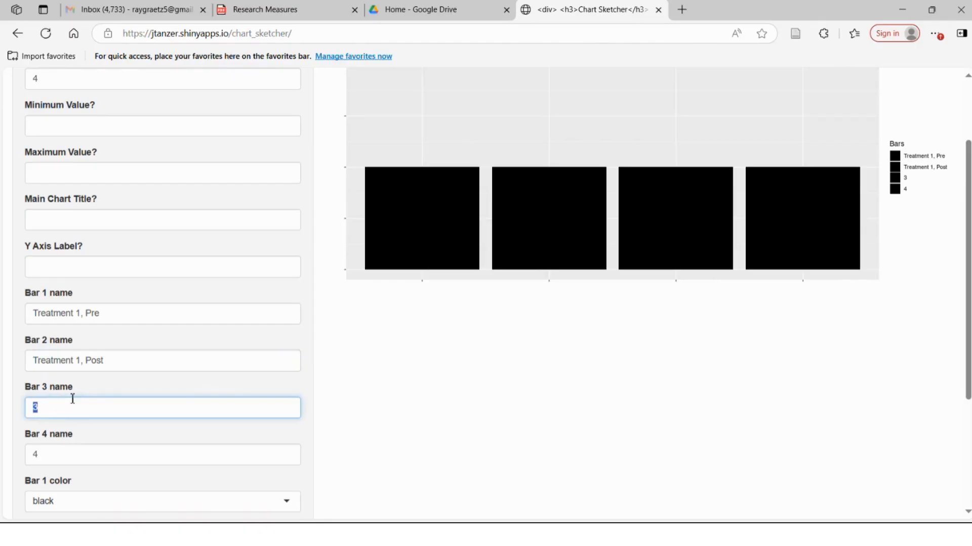
pyautogui.scroll(-1, 72, 399)
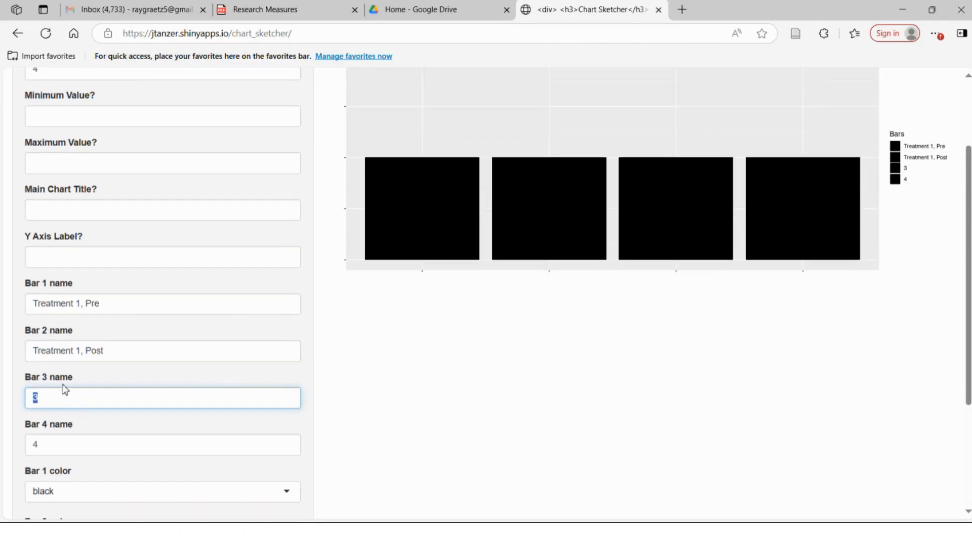
pyautogui.write('Treatment')
pyautogui.write(' 2 Pre')
pyautogui.press('BackSpace')
pyautogui.press('BackSpace')
pyautogui.press('BackSpace')
pyautogui.press('BackSpace')
pyautogui.write(', ')
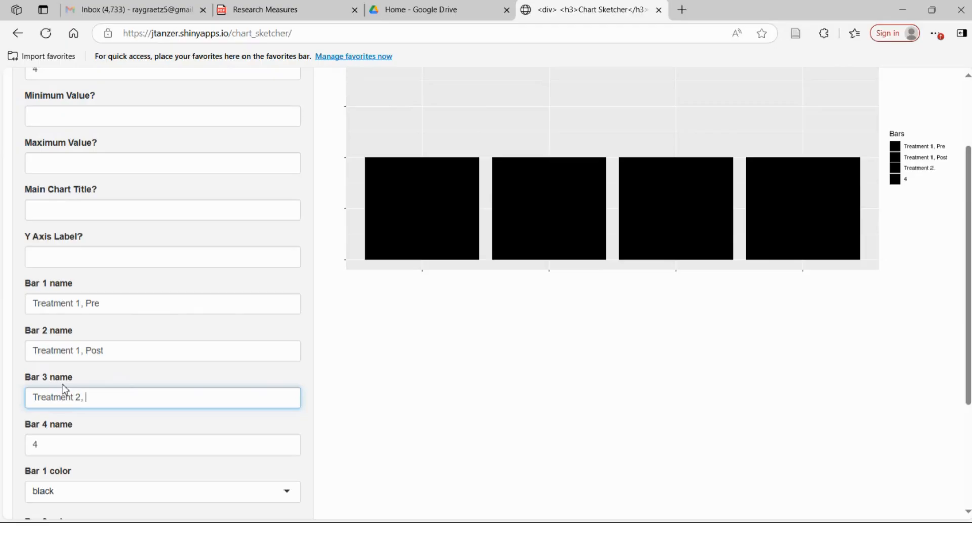
pyautogui.write('pre')
pyautogui.press('BackSpace')
pyautogui.press('BackSpace')
pyautogui.press('BackSpace')
pyautogui.write('Pre')
# - Rename bar 4 as "Treatment 2, Post"
pyautogui.doubleClick(55, 447)
pyautogui.write('Tre')
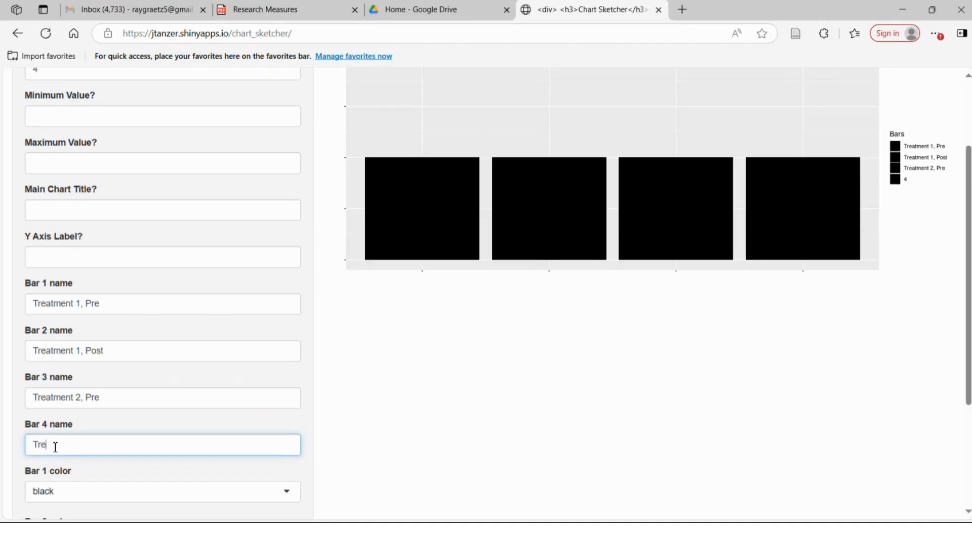
pyautogui.write('atment 2, Post')
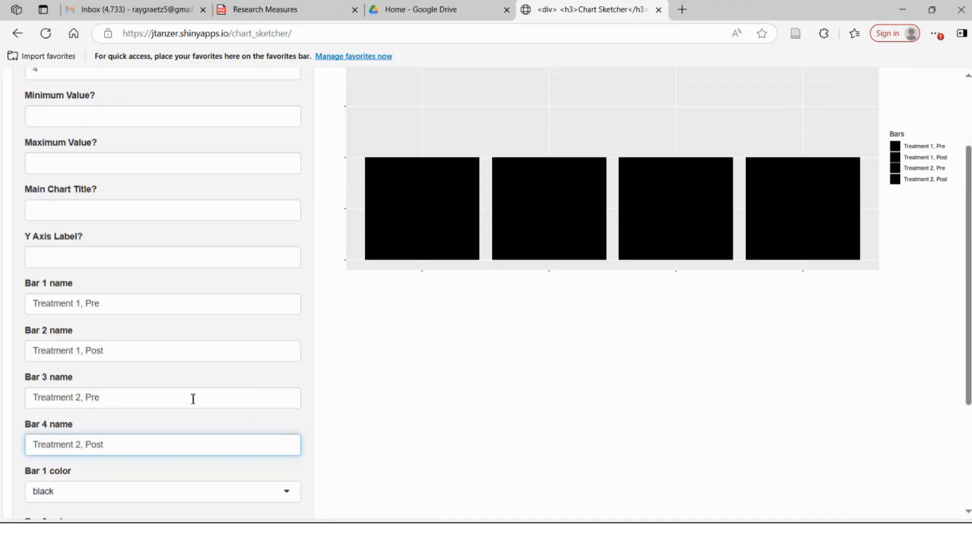
# - Set bar 1's color to blue
pyautogui.scroll(-1, 192, 399)
pyautogui.scroll(-1, 193, 399)
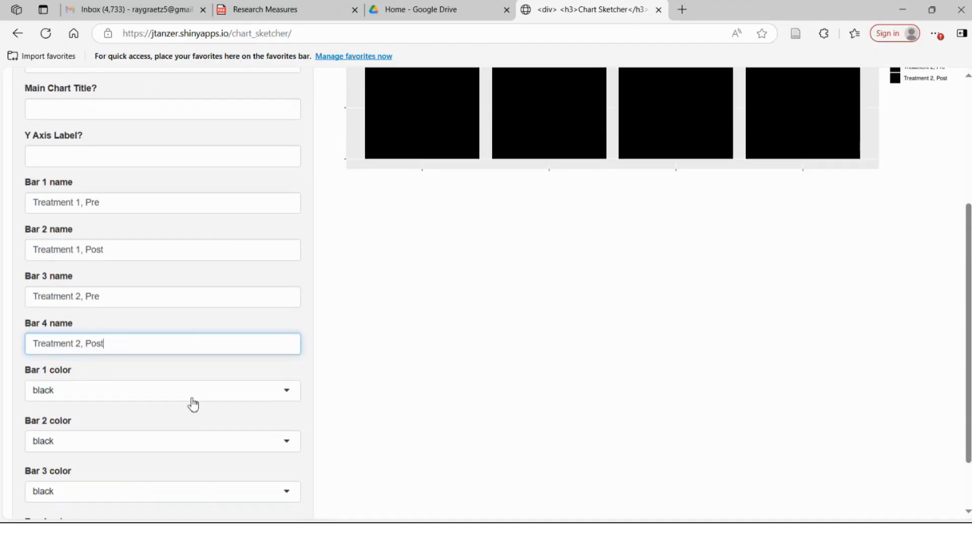
pyautogui.scroll(2, 492, 172)
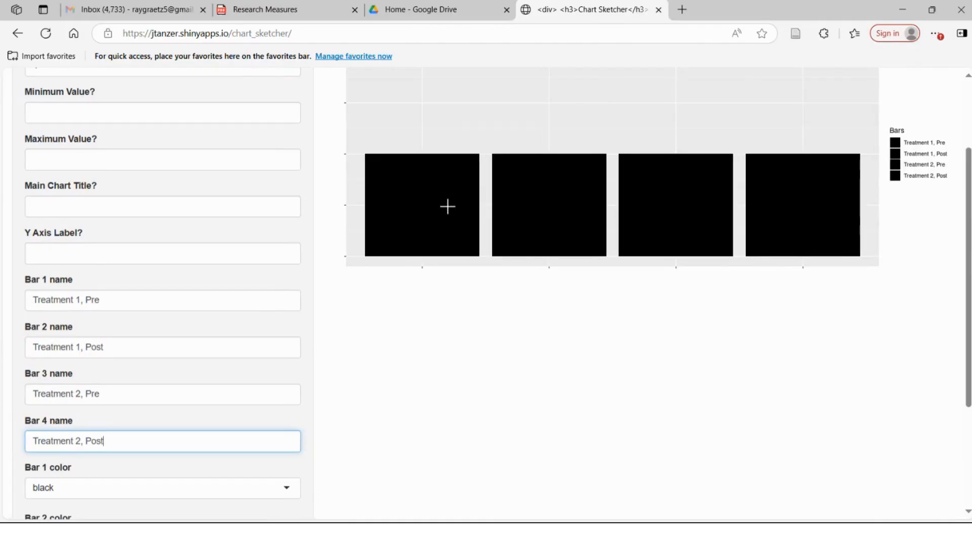
pyautogui.scroll(-2, 135, 343)
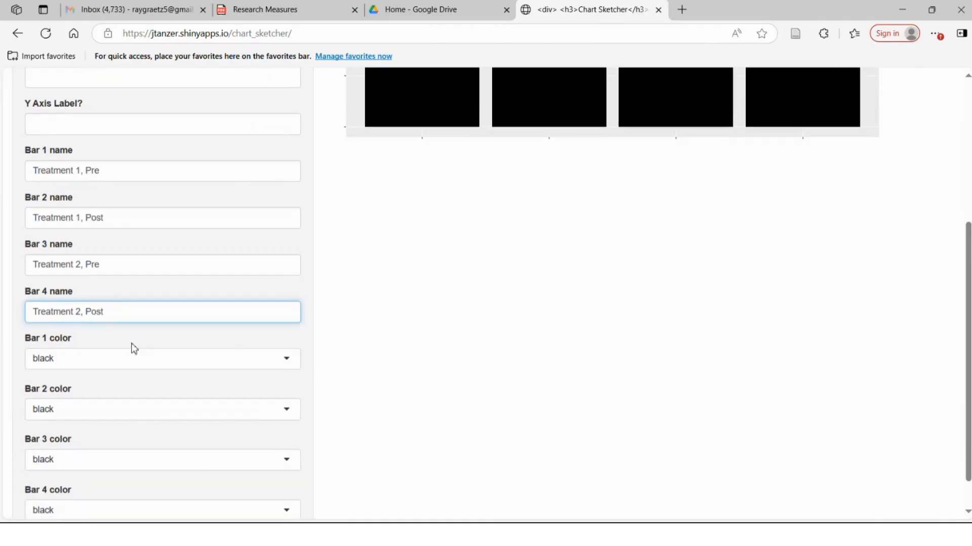
pyautogui.click(200, 361)
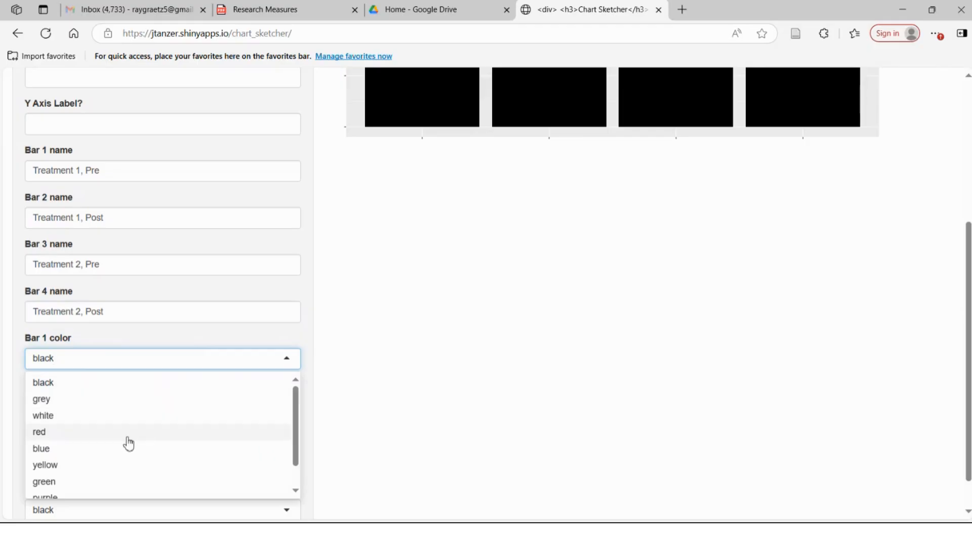
pyautogui.scroll(-2, 127, 443)
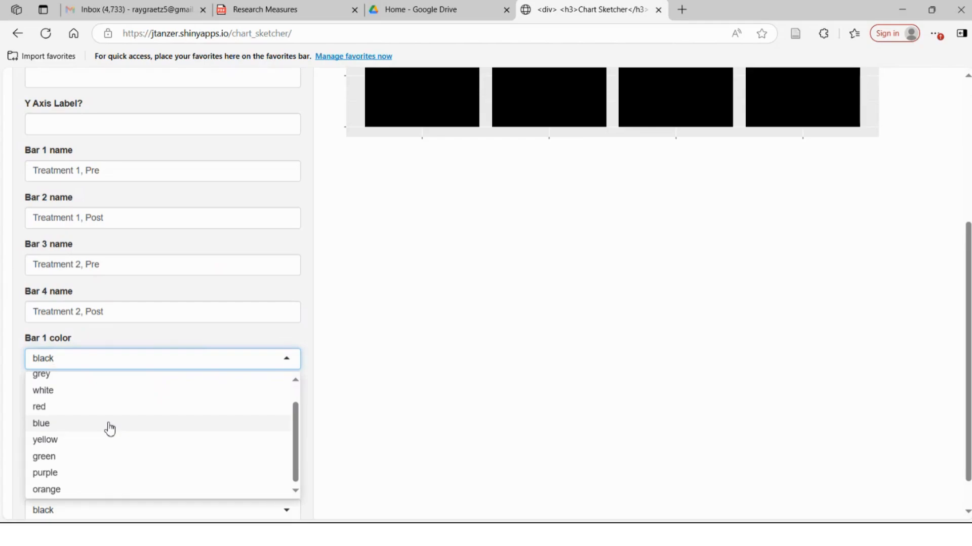
pyautogui.click(110, 428)
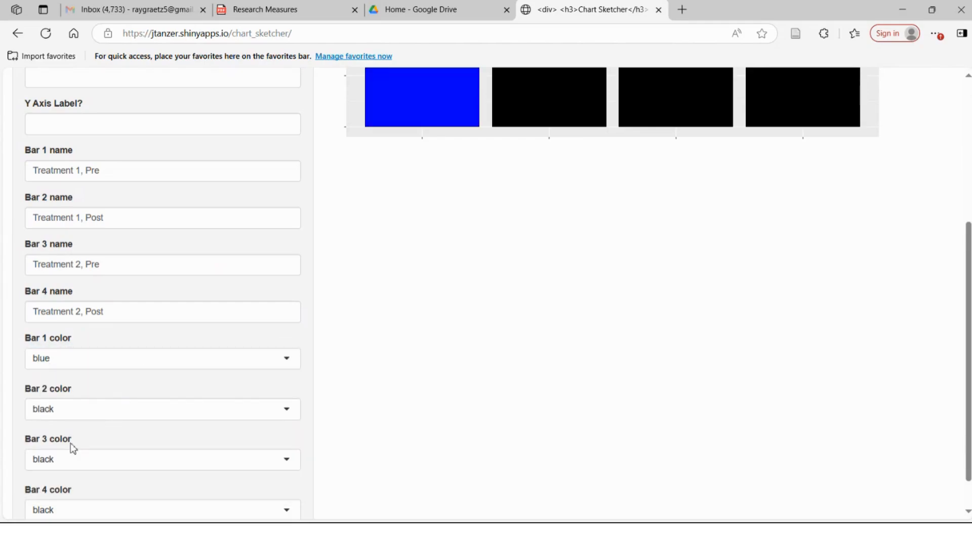
# - Set bar 2's color to green
pyautogui.click(71, 415)
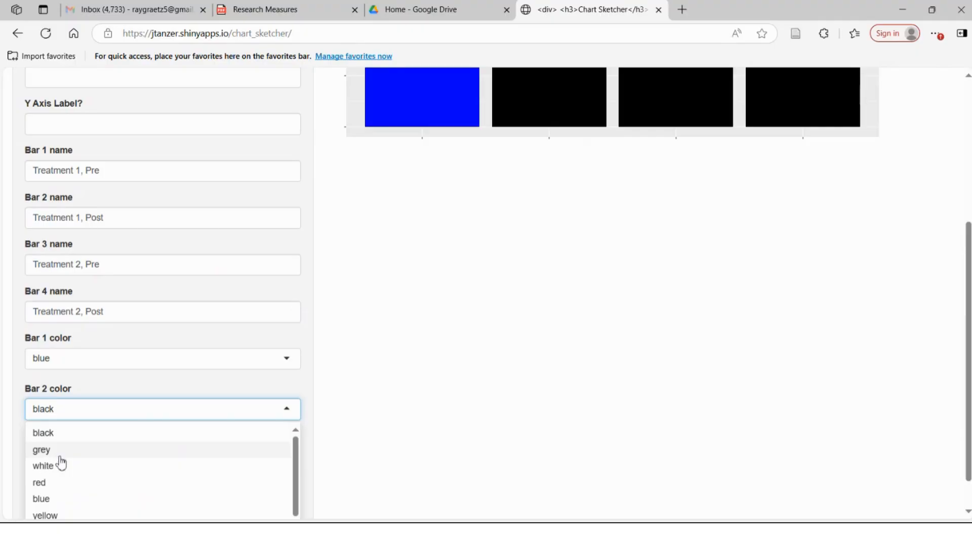
pyautogui.scroll(-1, 61, 460)
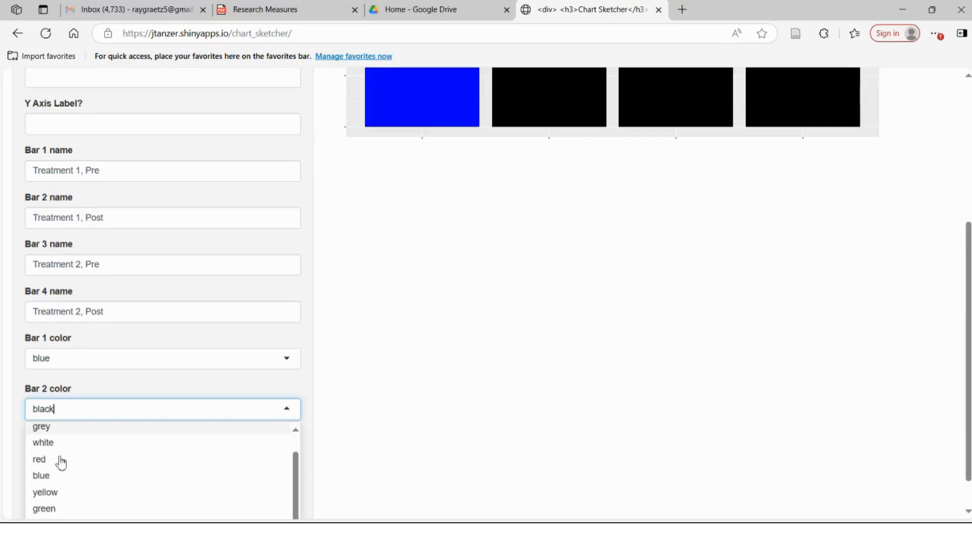
pyautogui.click(50, 505)
pyautogui.scroll(4, 442, 320)
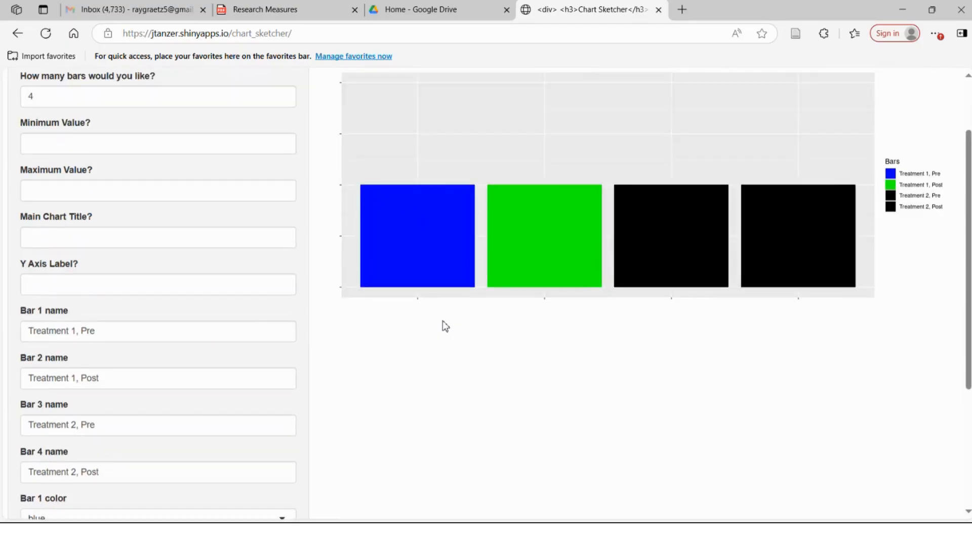
pyautogui.scroll(-4, 280, 354)
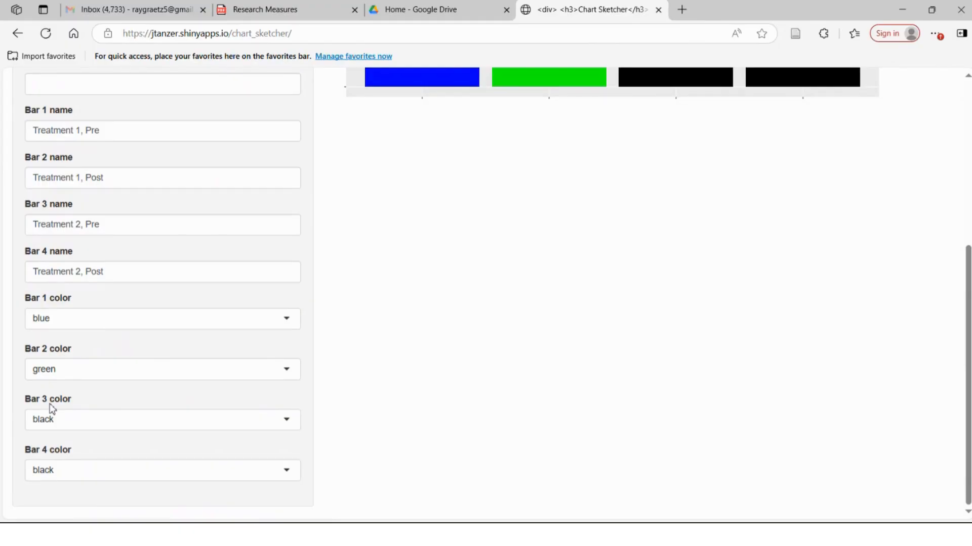
# - Set bar 3's color to yellow
pyautogui.click(89, 423)
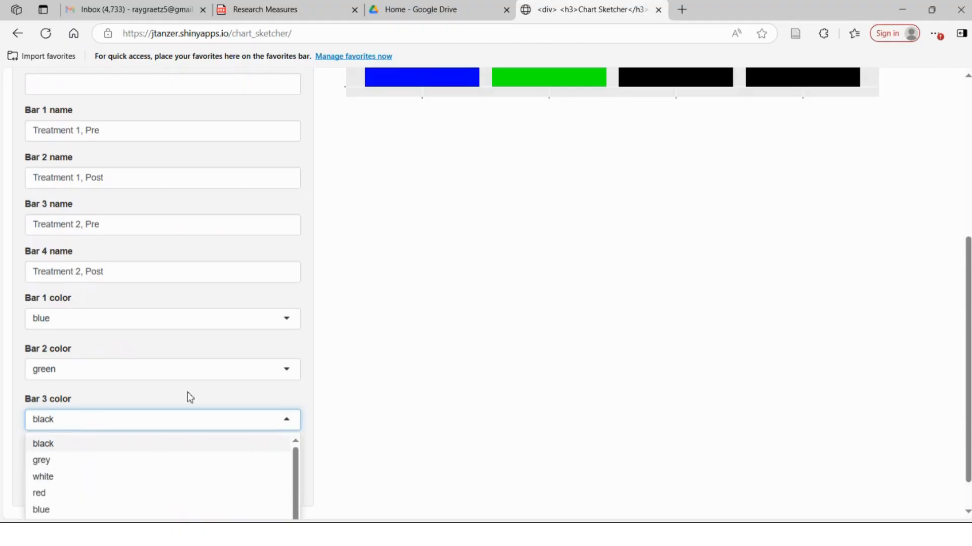
pyautogui.scroll(-2, 187, 394)
pyautogui.click(53, 486)
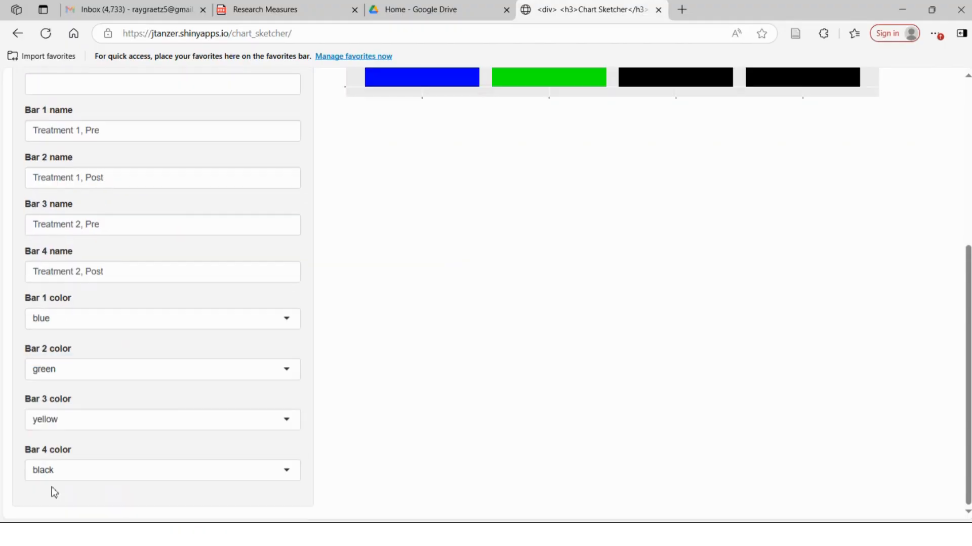
# - Set bar 4's color to red
pyautogui.click(87, 474)
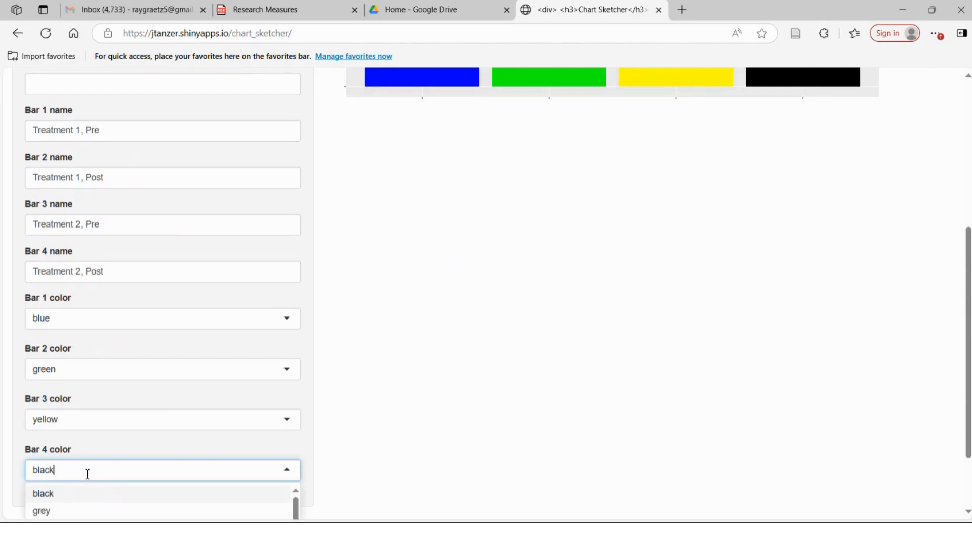
pyautogui.scroll(-2, 87, 474)
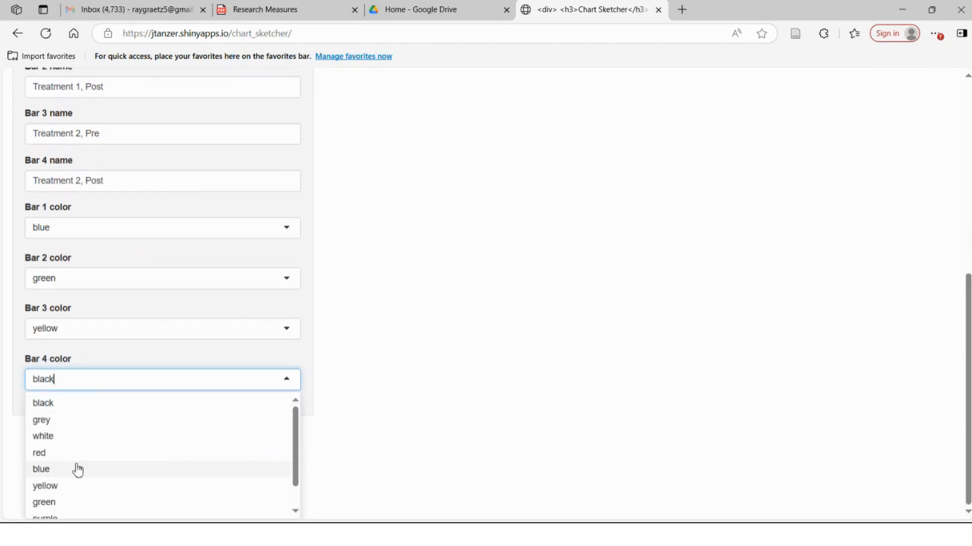
pyautogui.click(74, 455)
pyautogui.scroll(5, 249, 408)
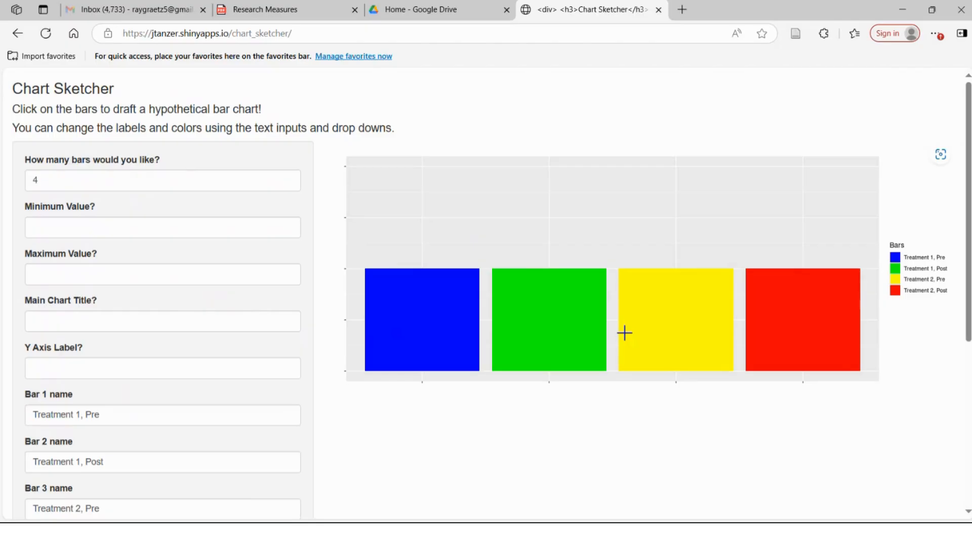
# - Adjust the bar heights by raising the blue, green and red bars and lowering the yellow bar
pyautogui.click(424, 234)
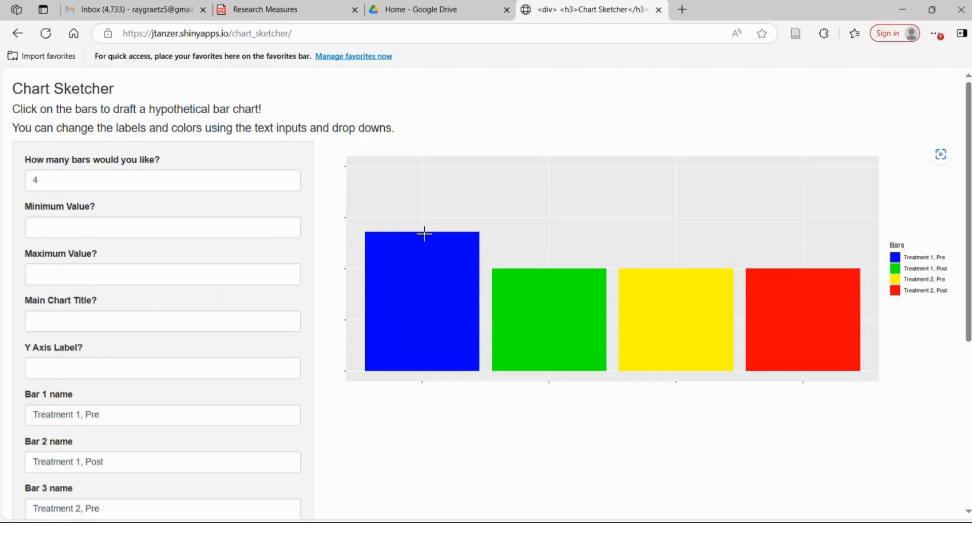
pyautogui.click(675, 331)
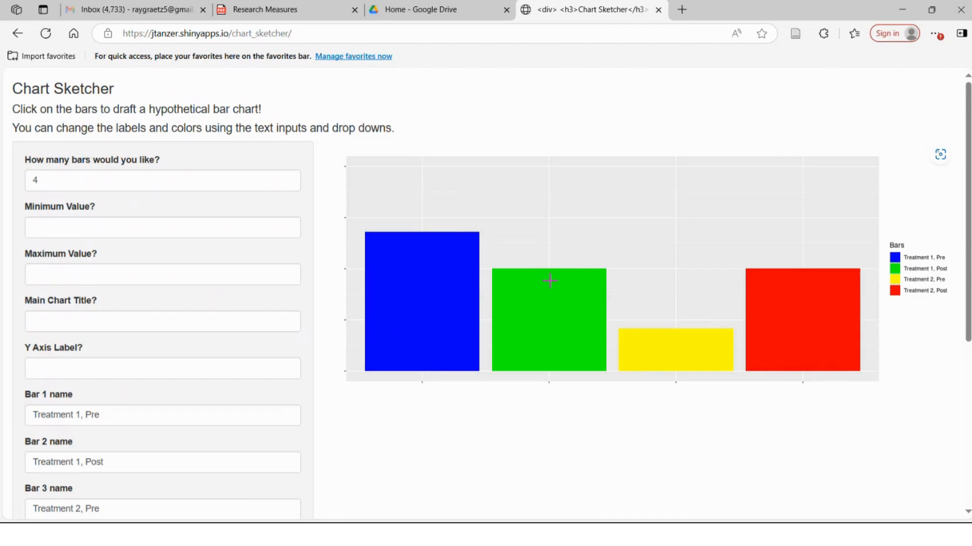
pyautogui.click(550, 220)
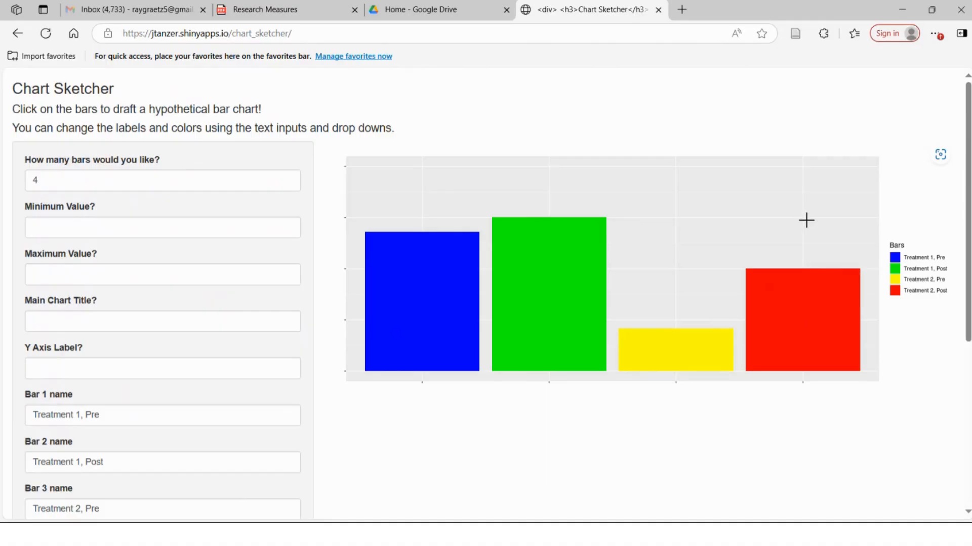
pyautogui.click(804, 221)
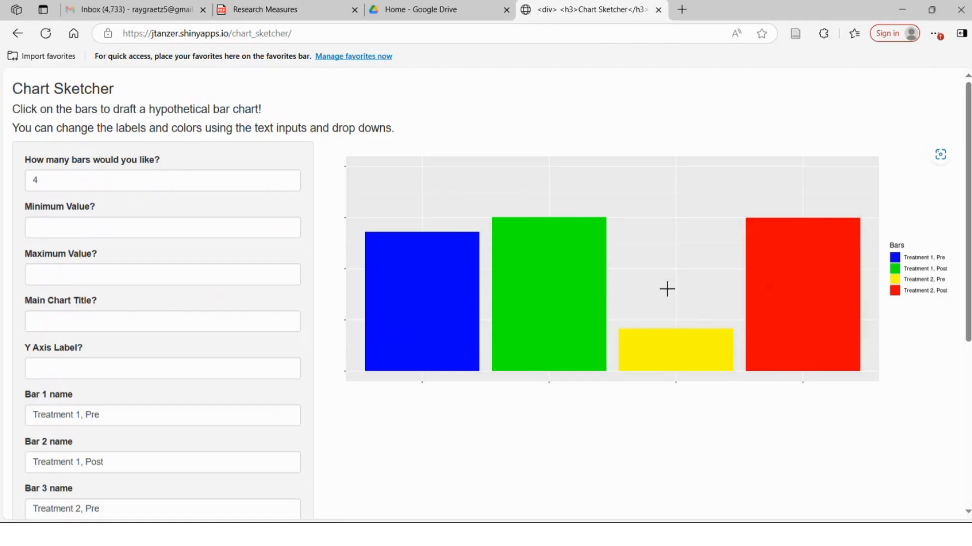
# - Fine-tune the bar heights so the green and red bars are roughly level
pyautogui.click(555, 225)
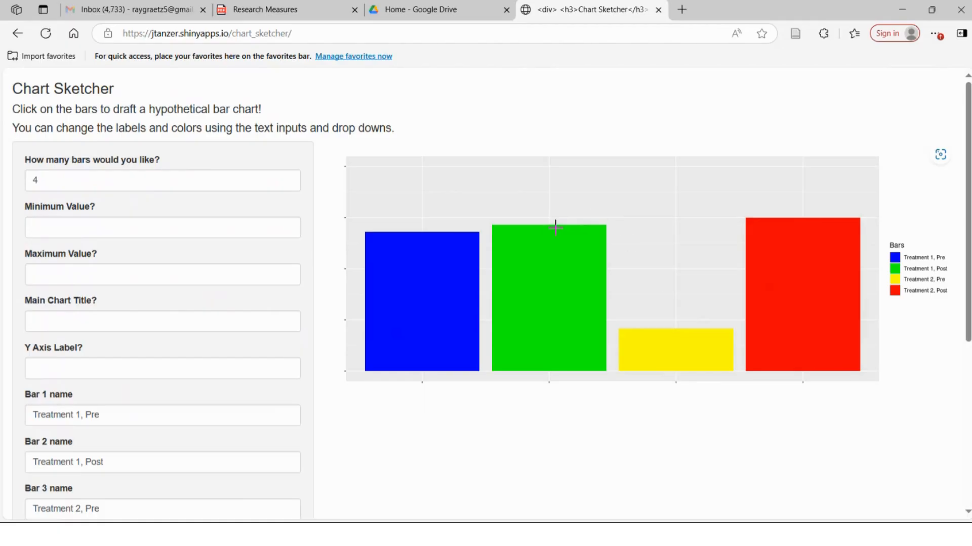
pyautogui.click(553, 216)
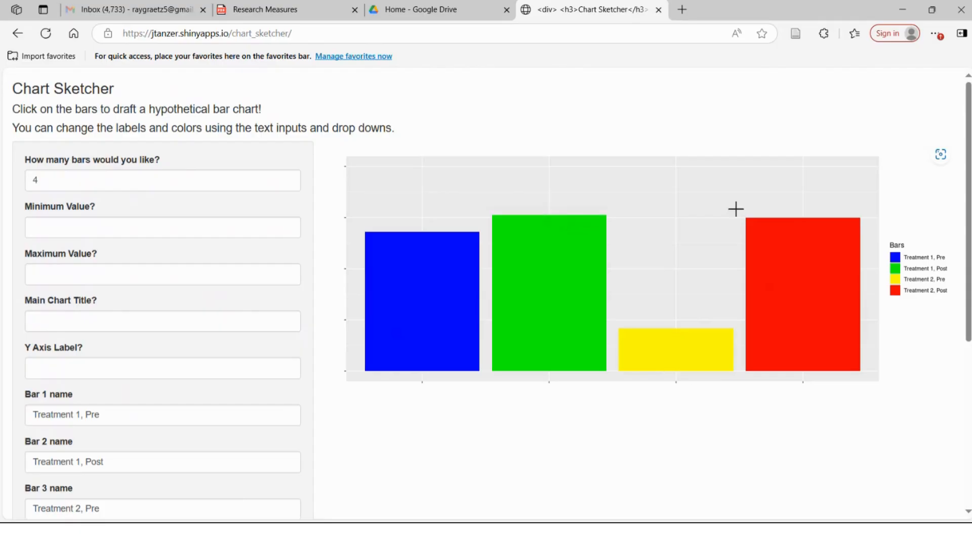
pyautogui.click(804, 217)
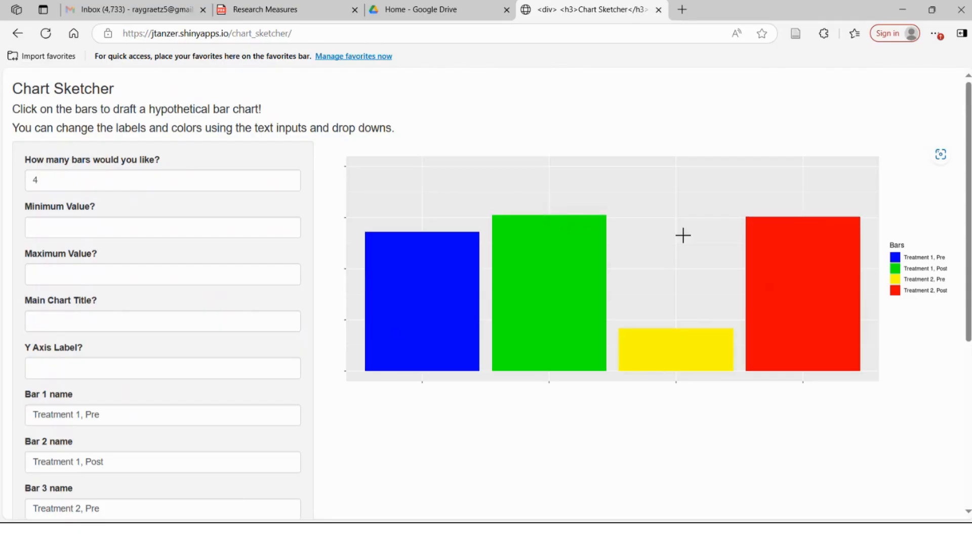
pyautogui.click(551, 218)
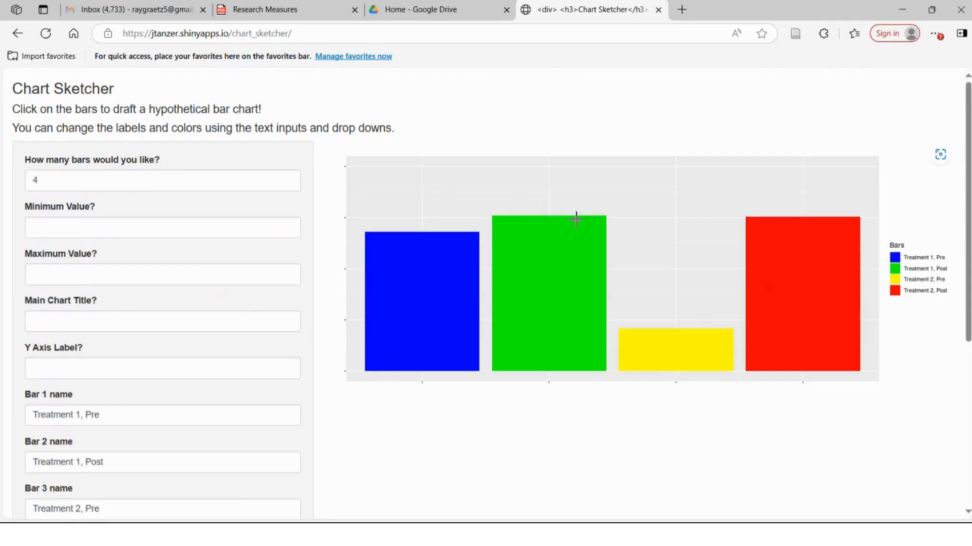
pyautogui.click(805, 219)
pyautogui.click(426, 234)
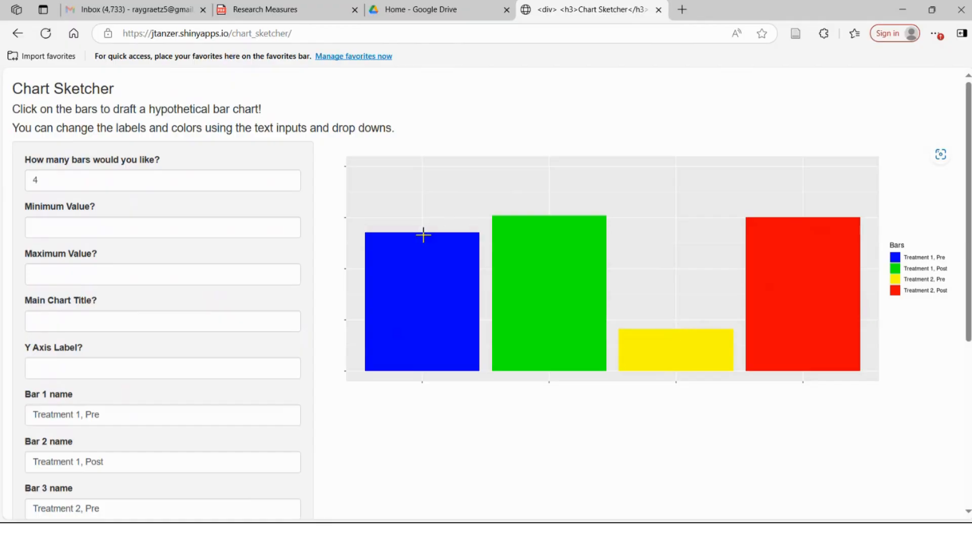
pyautogui.click(677, 332)
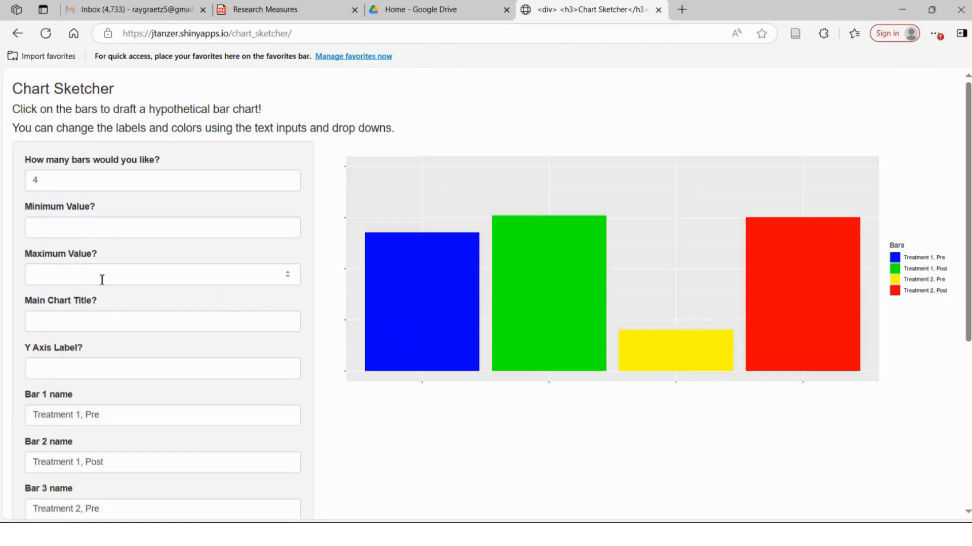
# - Set the Y axis label to Health Rating (1-10)
pyautogui.click(66, 373)
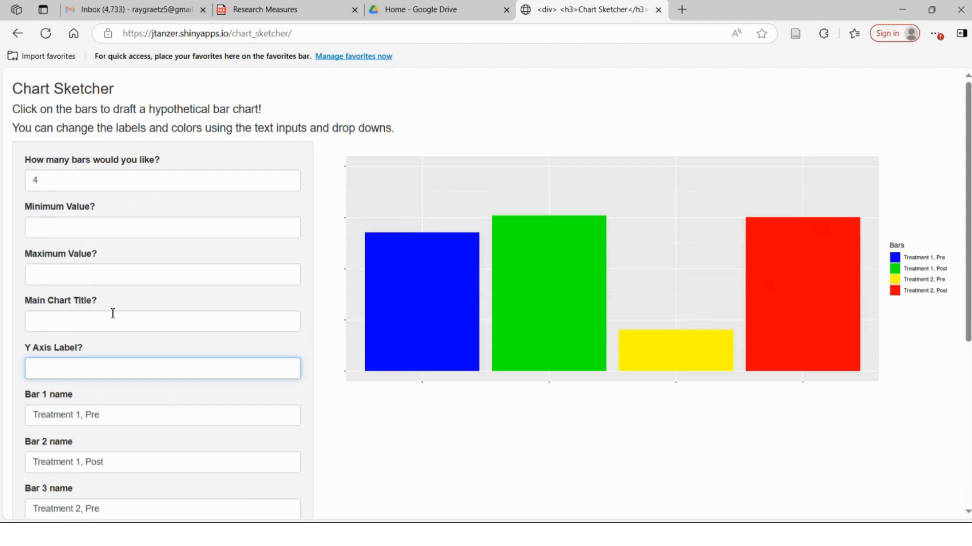
pyautogui.write('Health Rating')
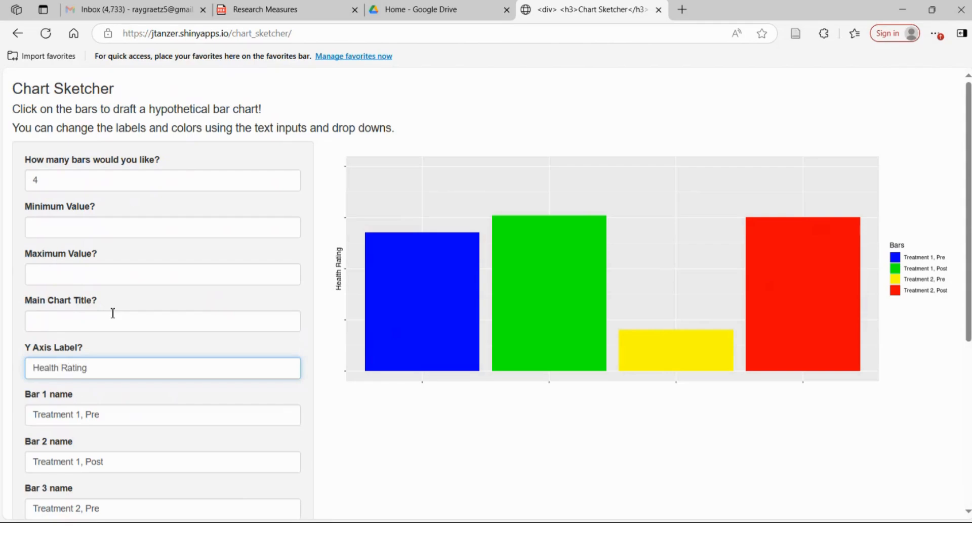
pyautogui.write(' (')
pyautogui.write('1=10')
pyautogui.write(')')
pyautogui.press('Left')
pyautogui.press('Left')
pyautogui.press('Left')
pyautogui.press('BackSpace')
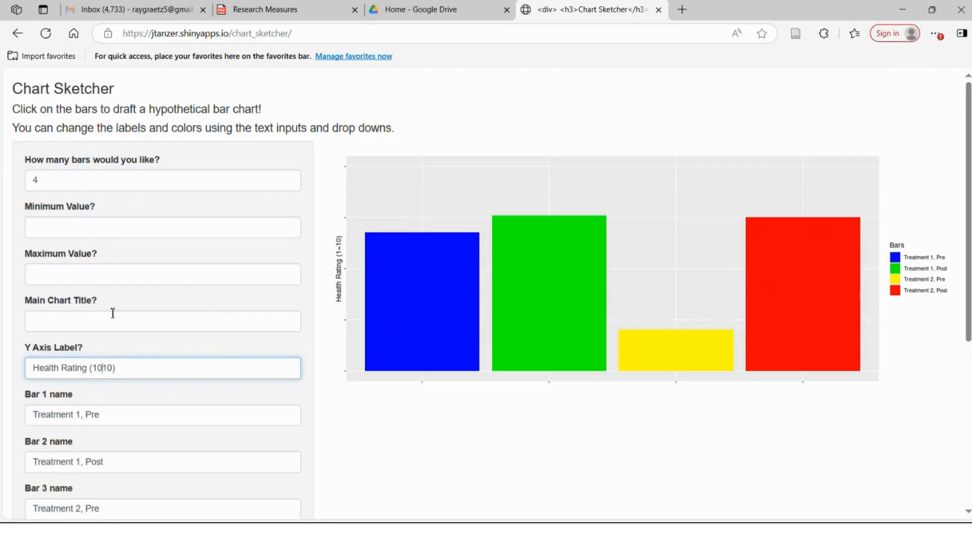
pyautogui.write('-')
# - Set the chart's minimum value to 1 and maximum value to 10
pyautogui.click(78, 229)
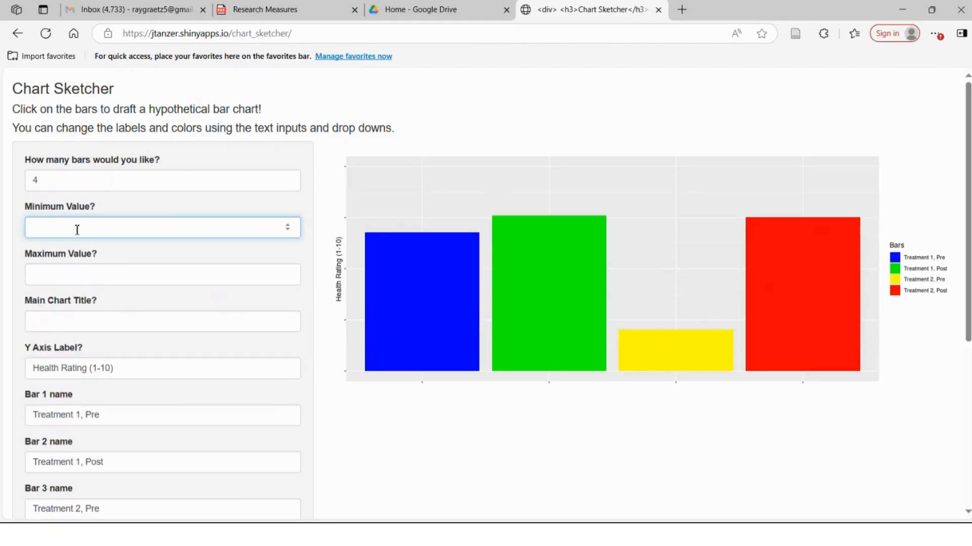
pyautogui.write('1')
pyautogui.click(74, 278)
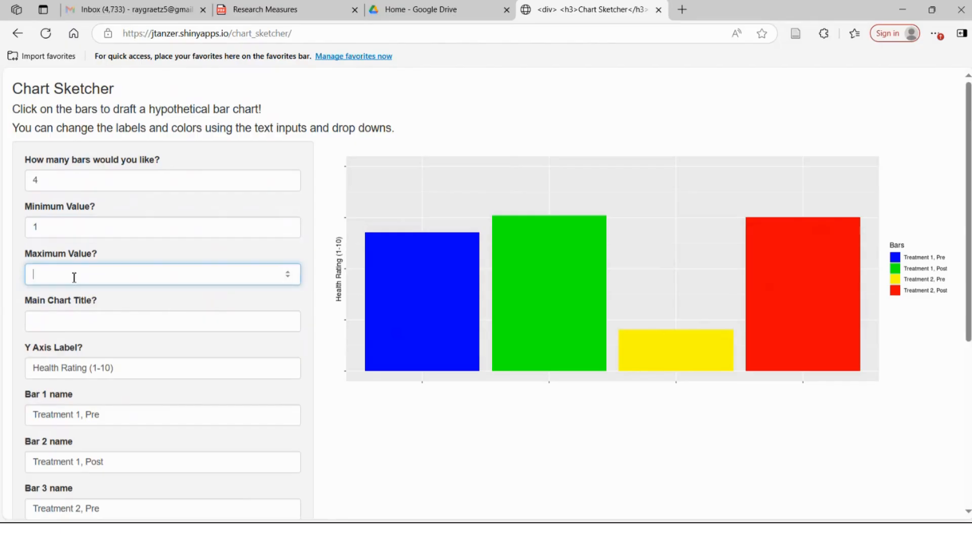
pyautogui.write('10')
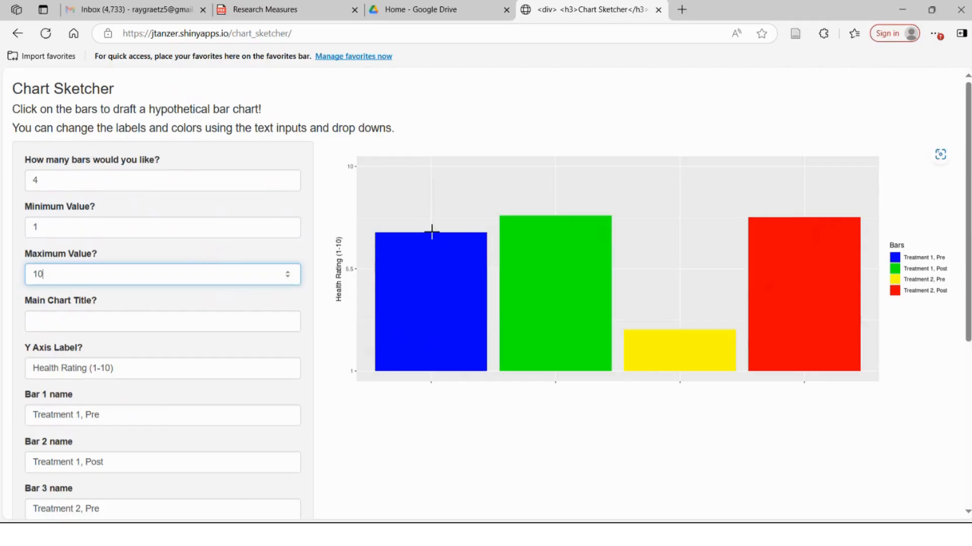
# - Lower bar 1 to about 4 and bars 2 and 4 to about 5 on the rating scale
pyautogui.click(437, 301)
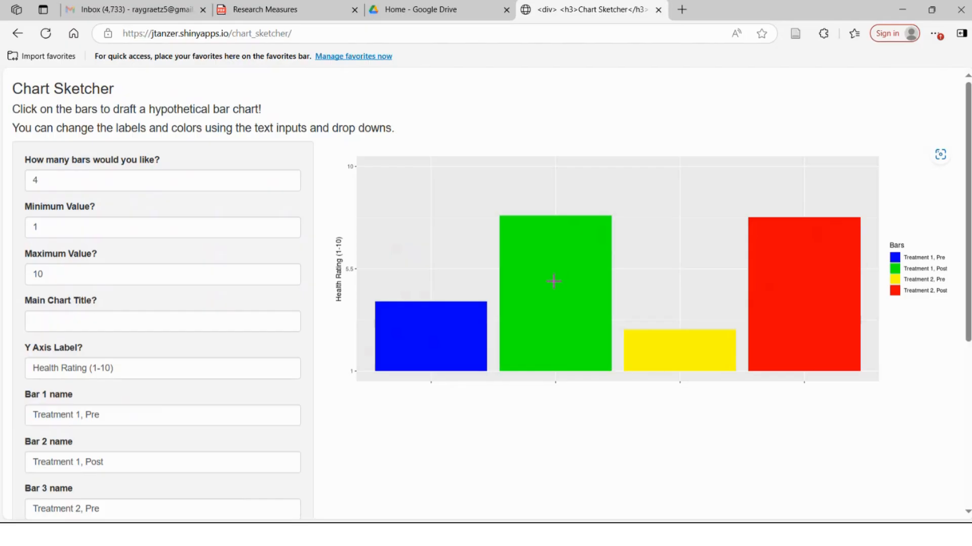
pyautogui.click(554, 279)
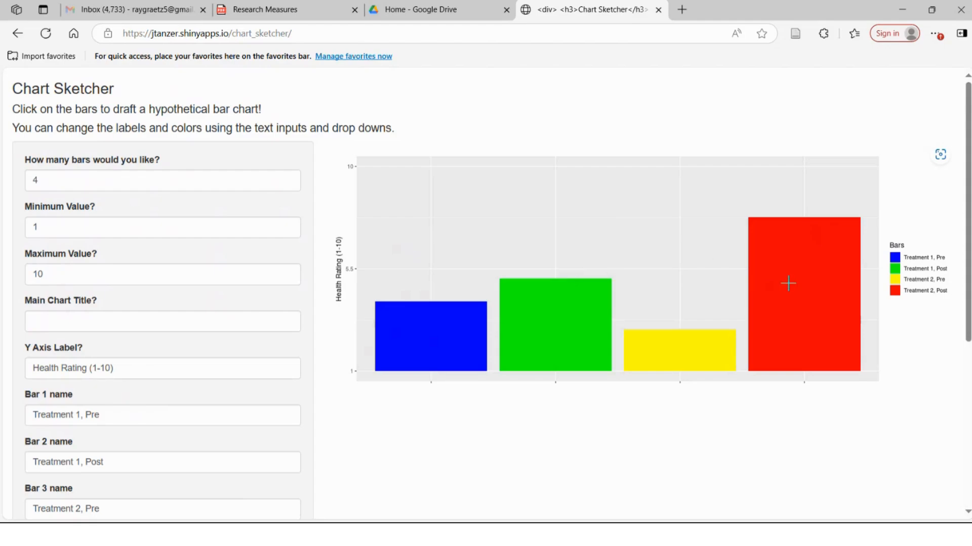
pyautogui.click(809, 284)
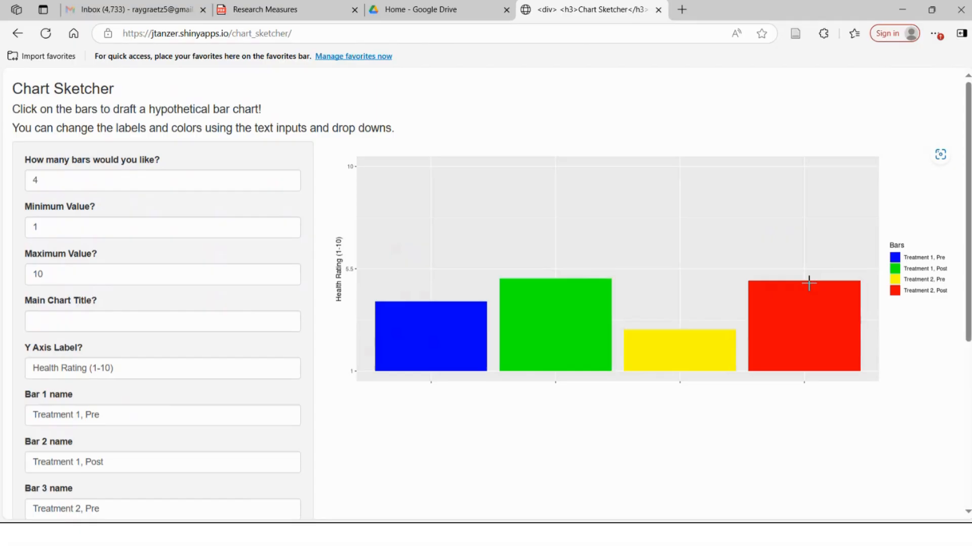